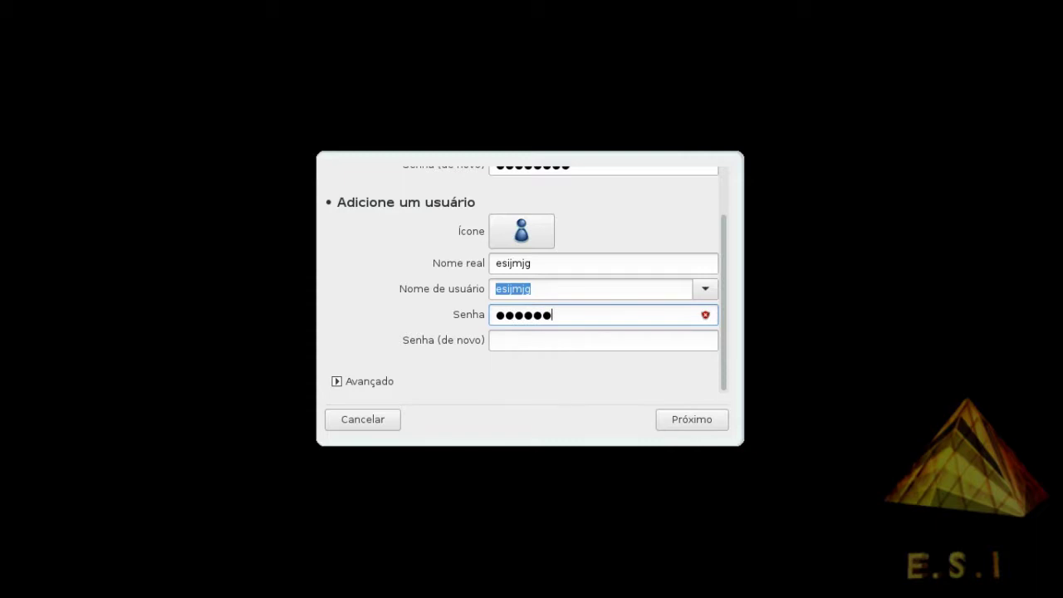
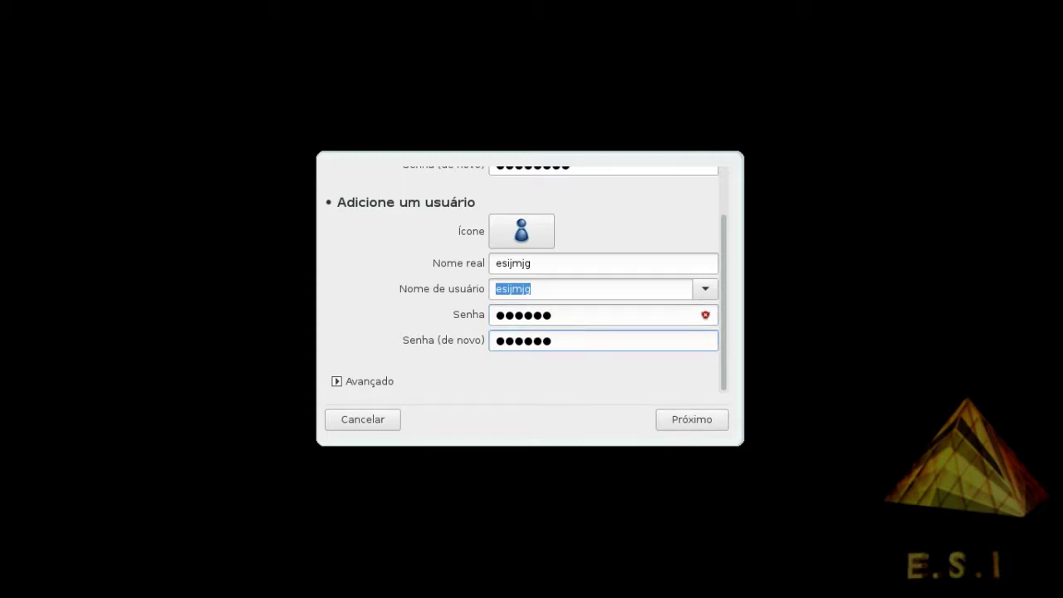
Glance at the advanced account options, close them, and accept the new user form
{"action": "left_click", "coordinate": [365, 381]}
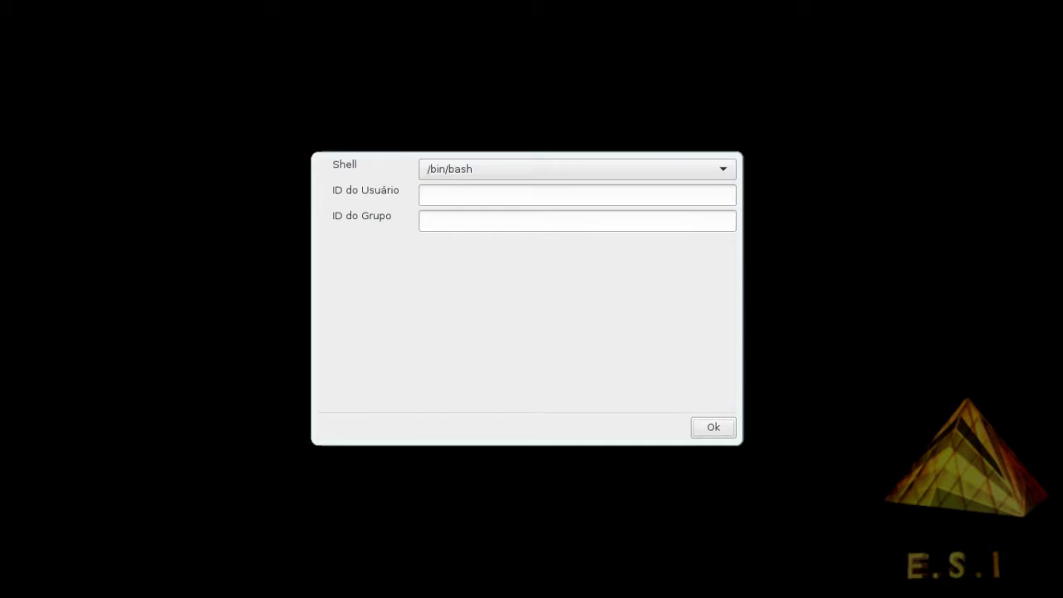
{"action": "left_click", "coordinate": [713, 427]}
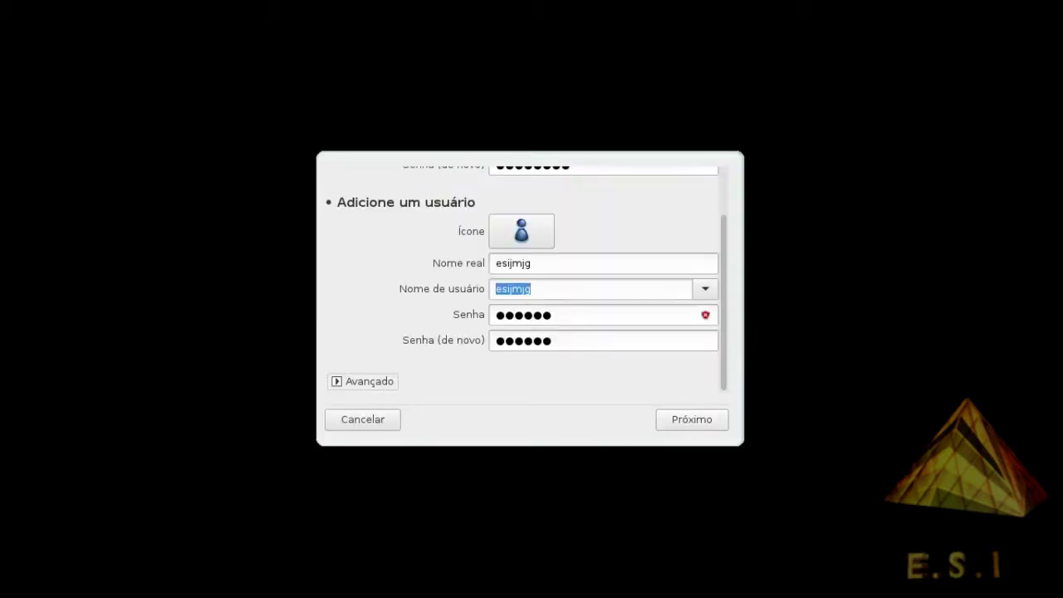
{"action": "scroll", "coordinate": [527, 286], "scroll_direction": "up", "scroll_amount": 2}
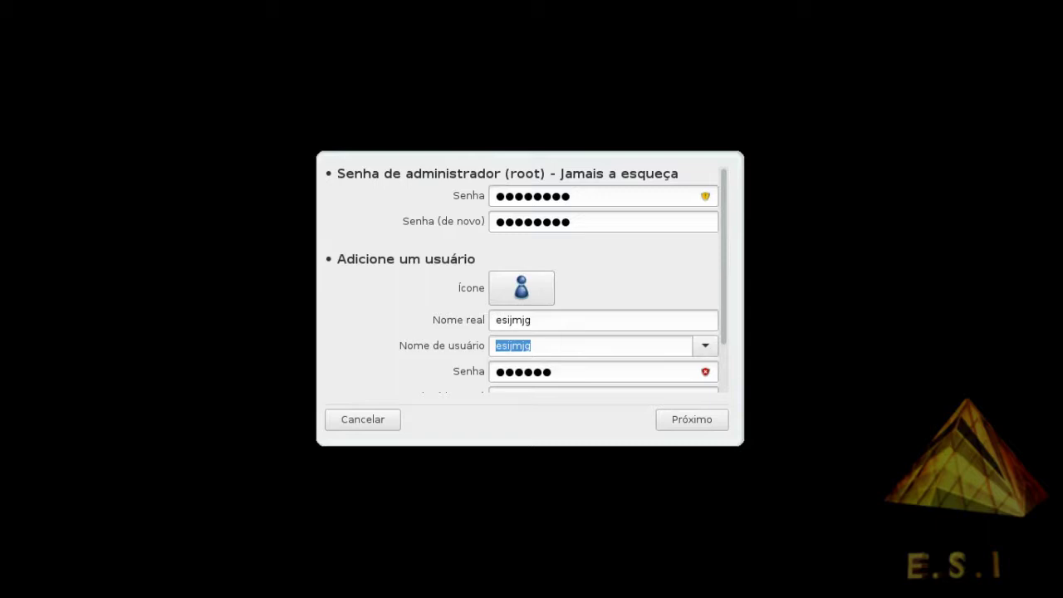
{"action": "mouse_move", "coordinate": [704, 195]}
{"action": "scroll", "coordinate": [522, 279], "scroll_direction": "down", "scroll_amount": 2}
{"action": "mouse_move", "coordinate": [705, 315]}
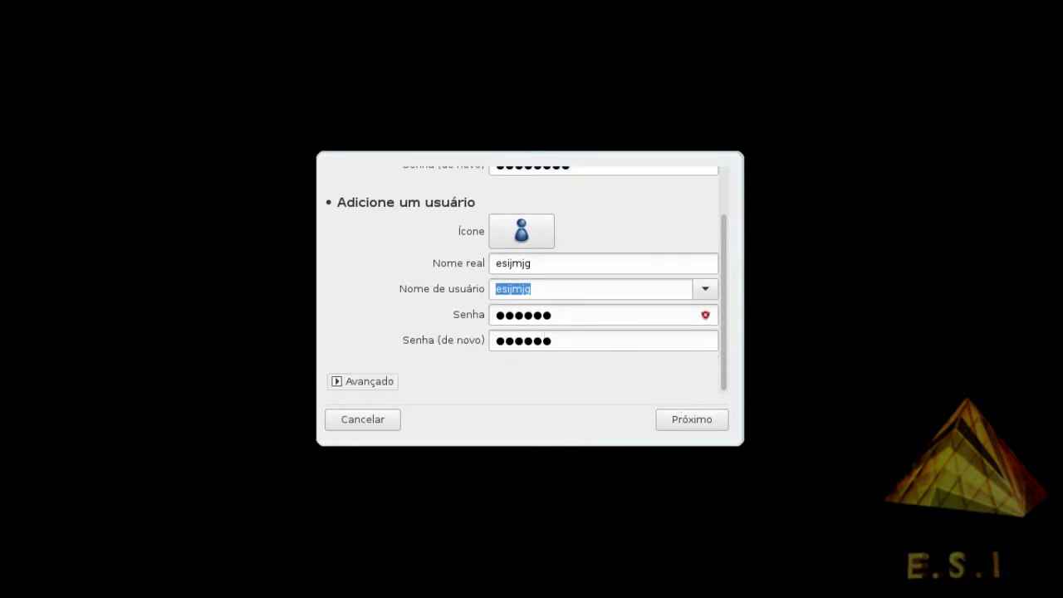
{"action": "left_click", "coordinate": [692, 419]}
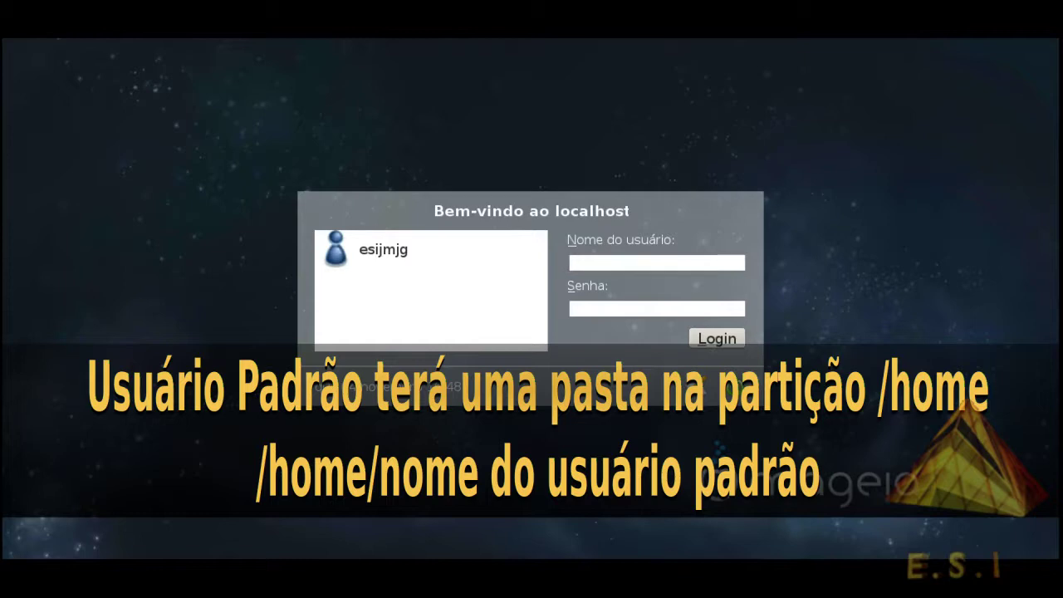
Log in as the newly created user with their password
{"action": "left_click", "coordinate": [383, 249]}
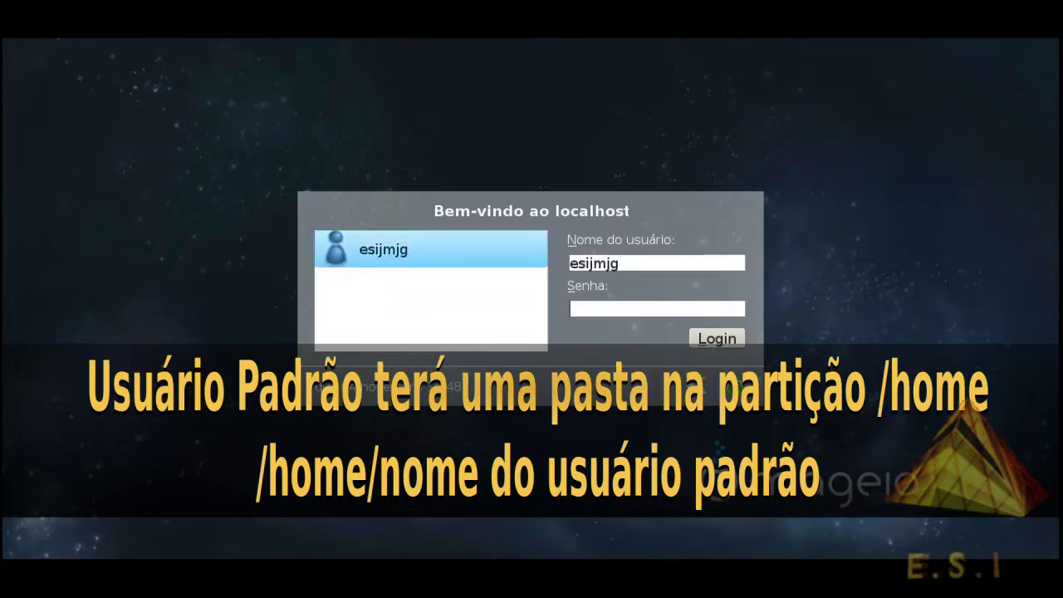
{"action": "type", "text": "******"}
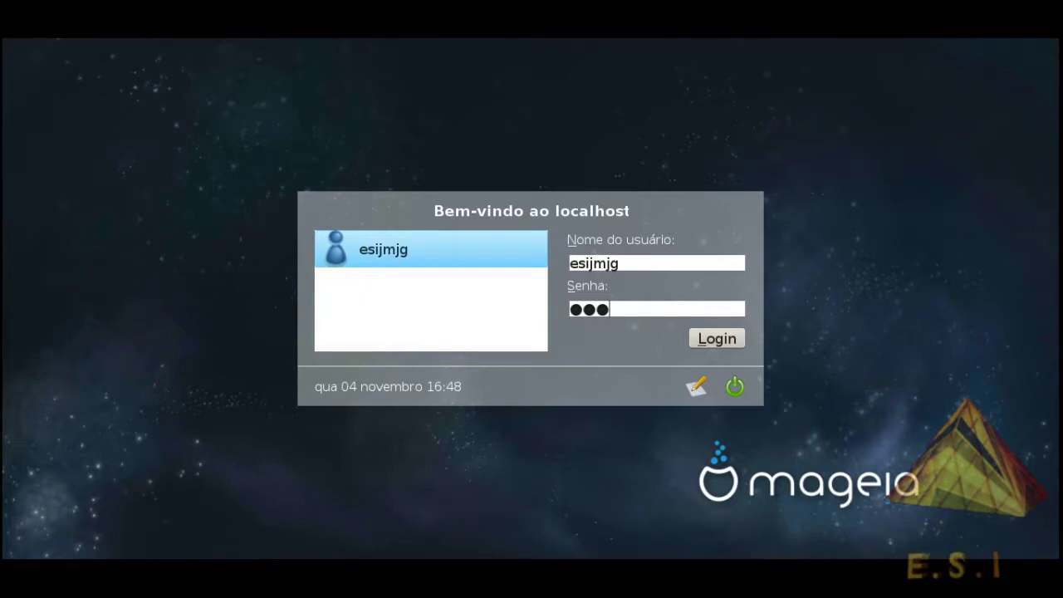
{"action": "key", "text": "Return"}
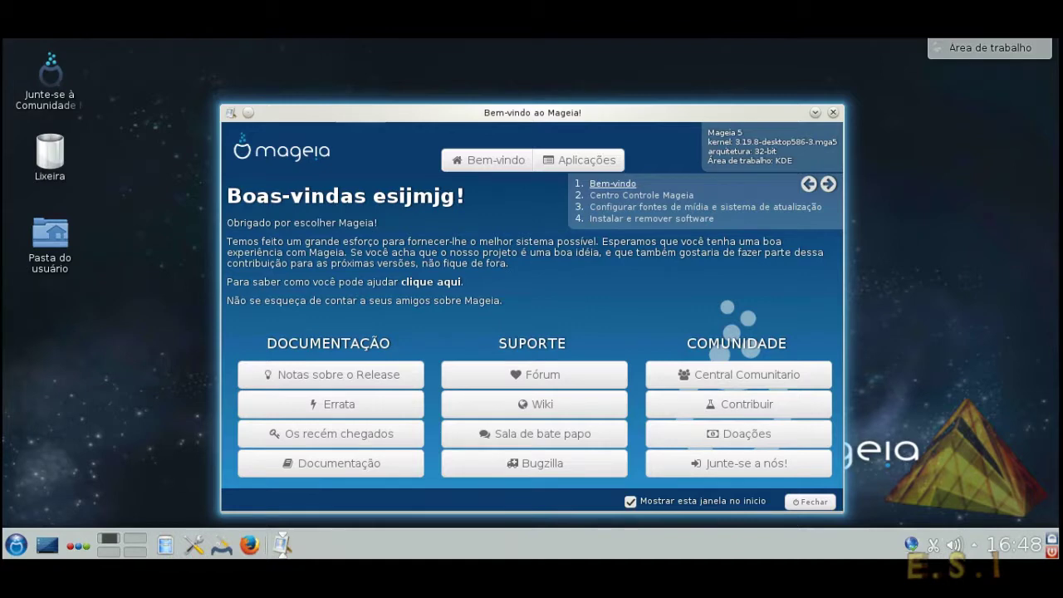
Close the welcome window and launch Instalar e Remover Programas from the application menu
{"action": "key", "text": "alt+F4"}
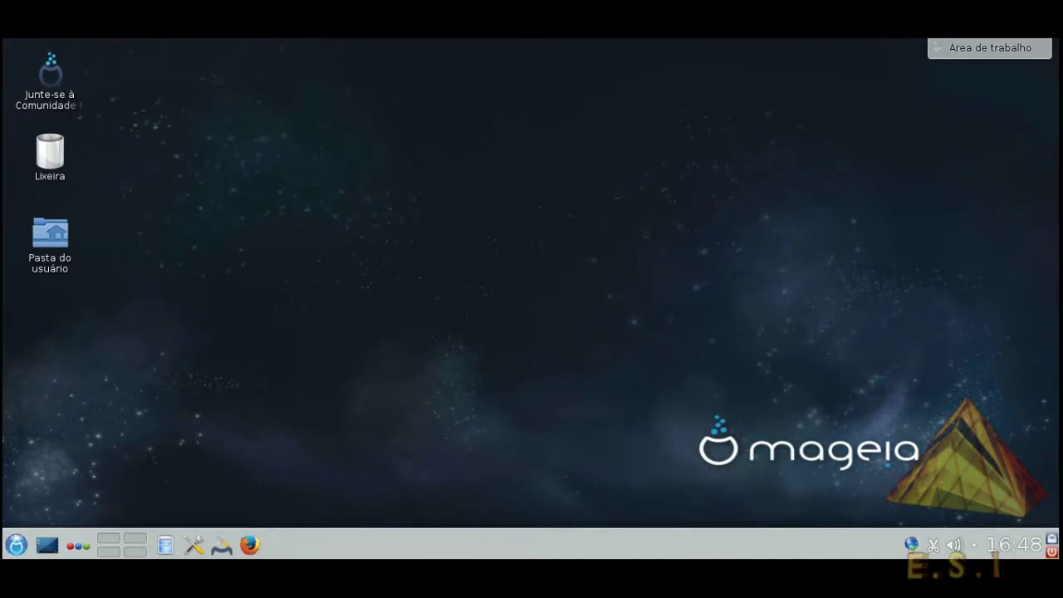
{"action": "left_click", "coordinate": [15, 545]}
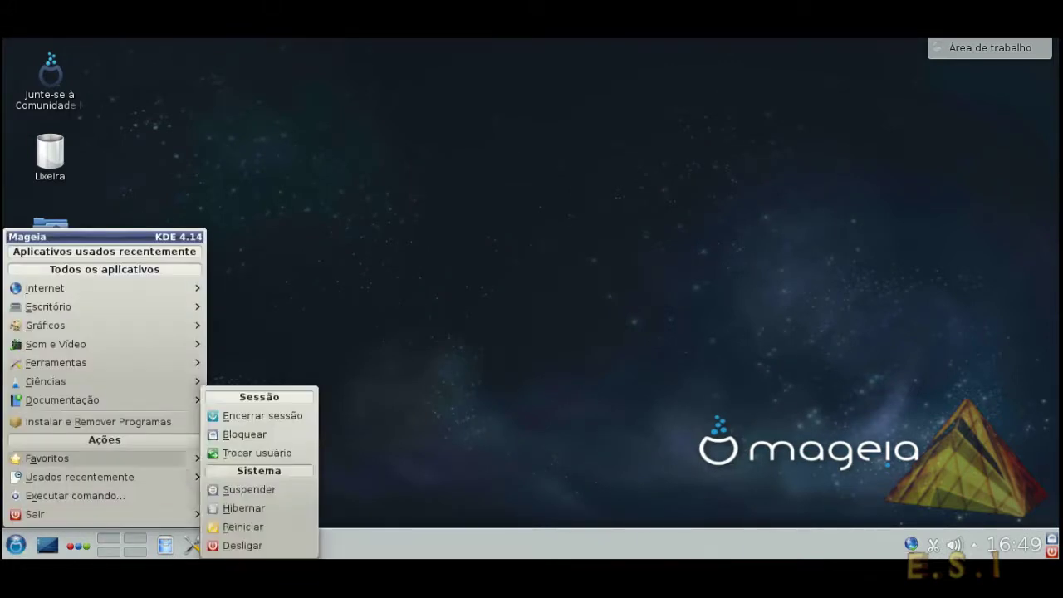
{"action": "mouse_move", "coordinate": [62, 400]}
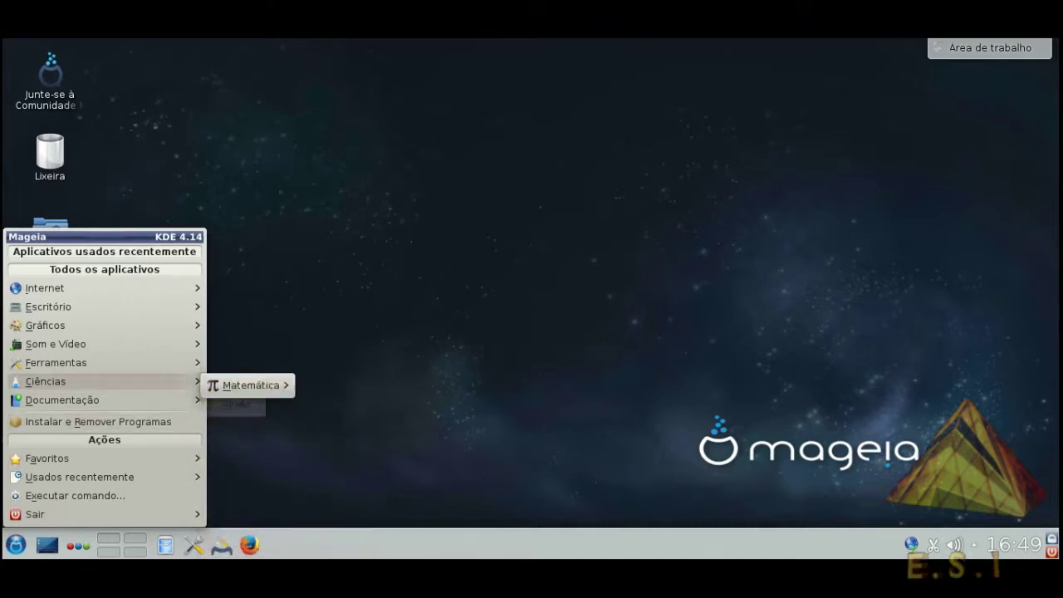
{"action": "mouse_move", "coordinate": [56, 362]}
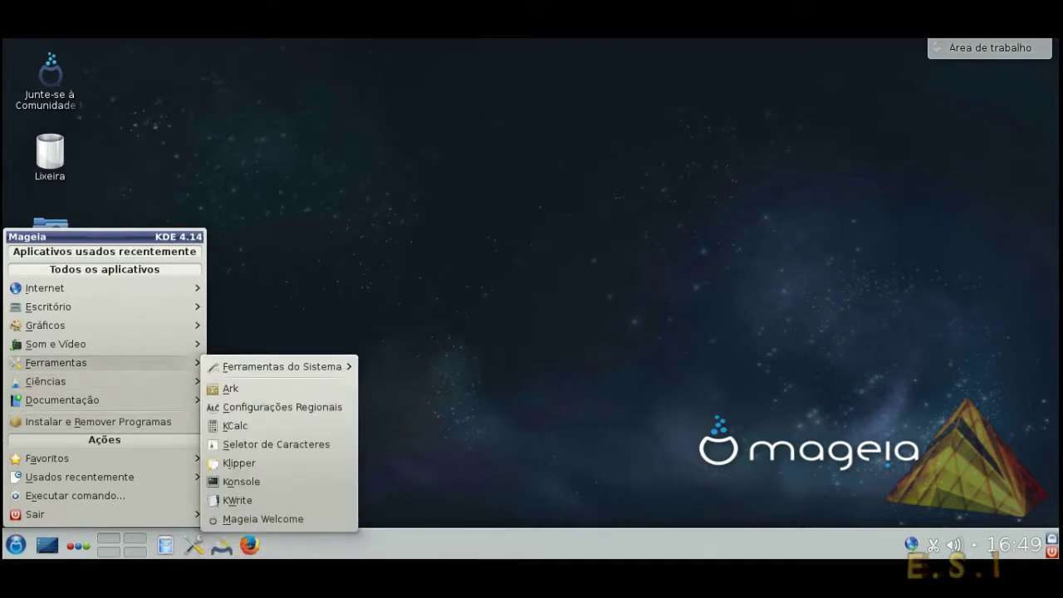
{"action": "mouse_move", "coordinate": [55, 344]}
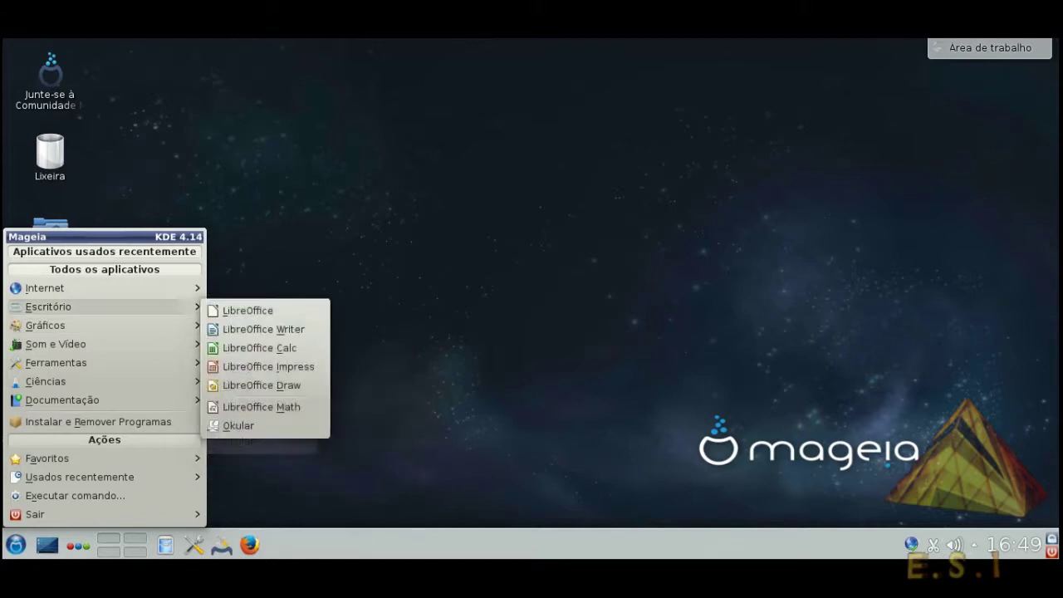
{"action": "mouse_move", "coordinate": [44, 288]}
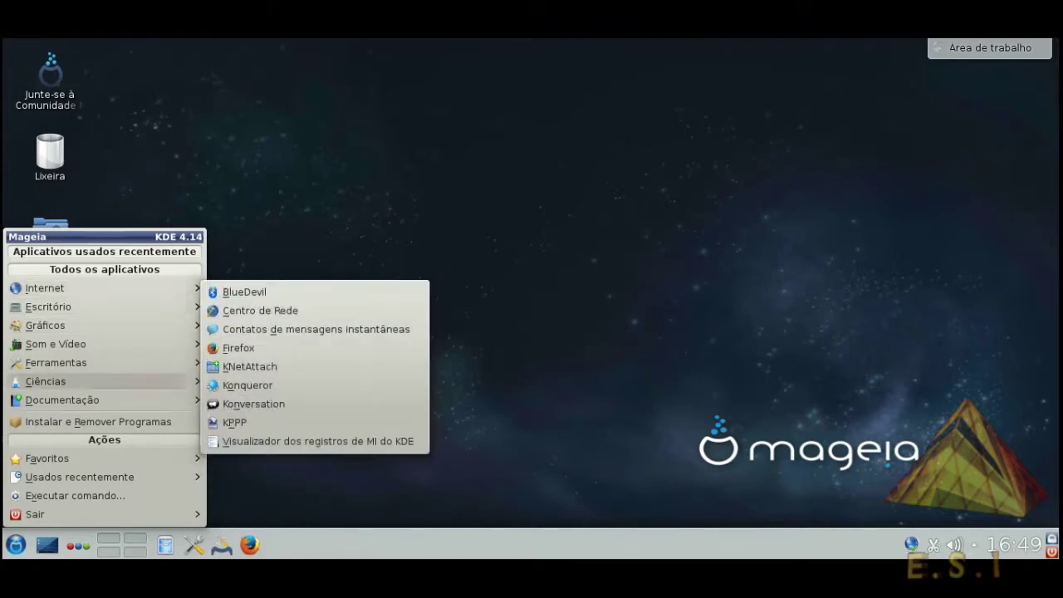
{"action": "left_click", "coordinate": [98, 421]}
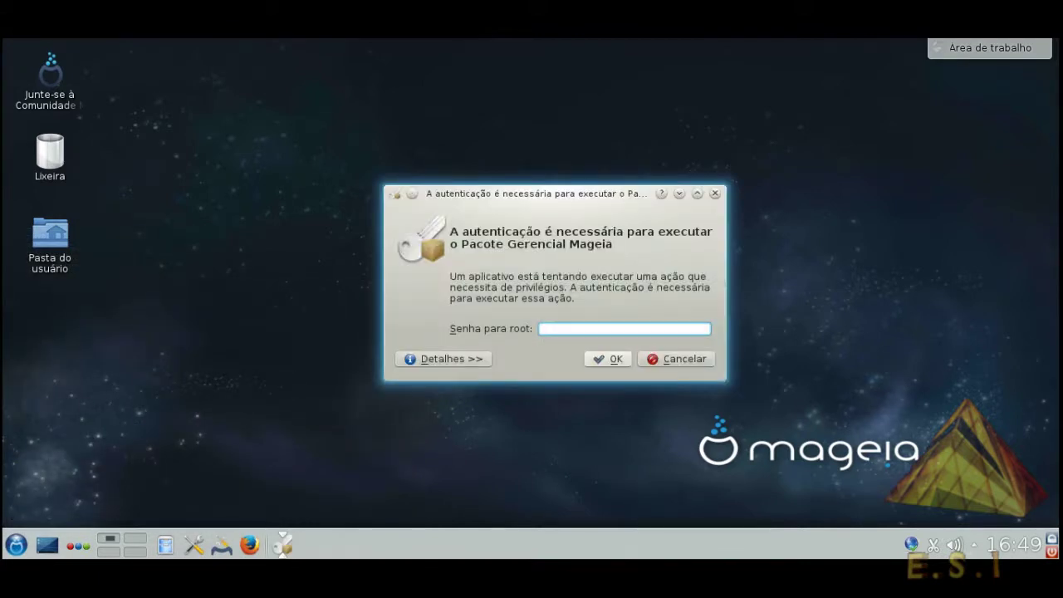
Authenticate with the root password and maximize the Software Manager window
{"action": "type", "text": "********"}
{"action": "key", "text": "Return"}
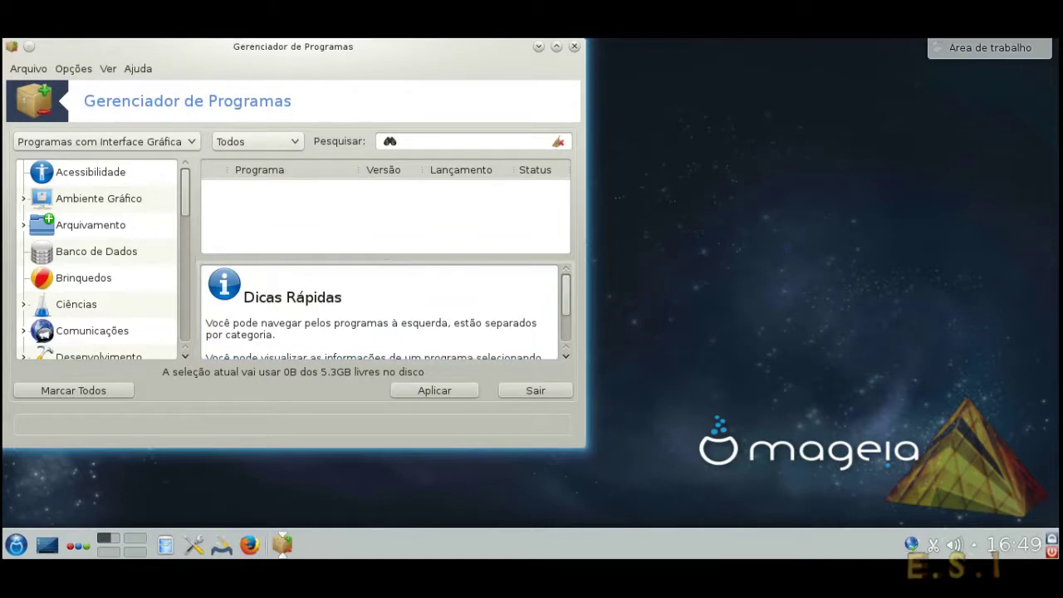
{"action": "left_click", "coordinate": [556, 46]}
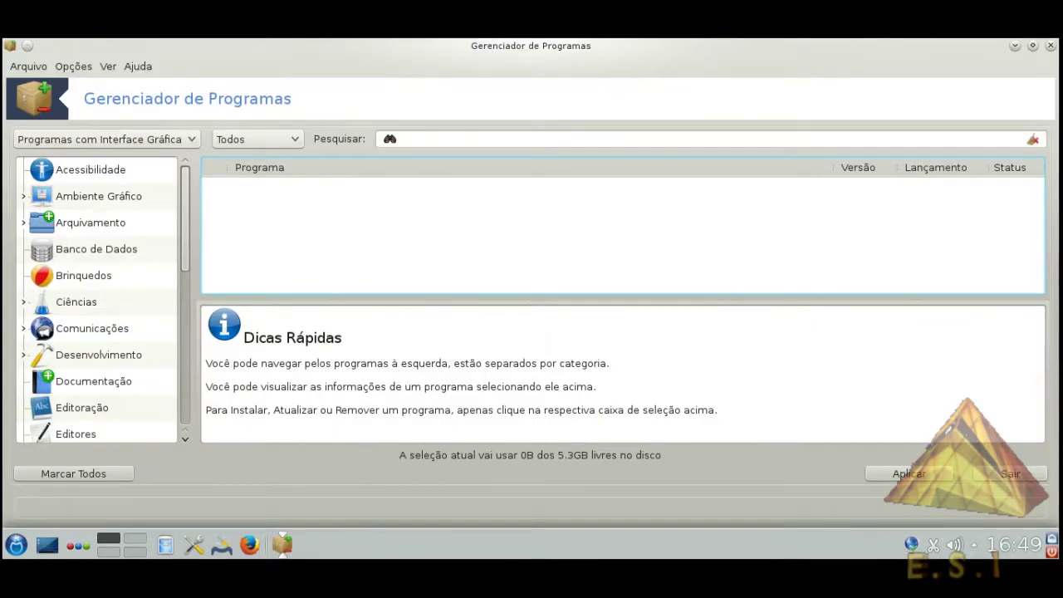
Start a software media update from the options menu, then cancel it unchanged
{"action": "left_click", "coordinate": [73, 66]}
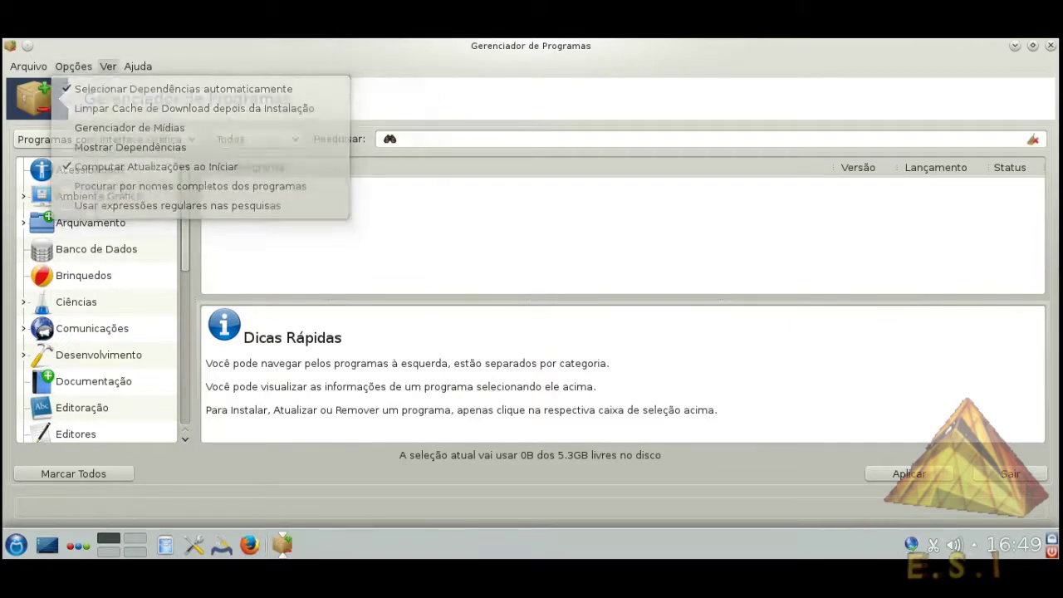
{"action": "mouse_move", "coordinate": [73, 65]}
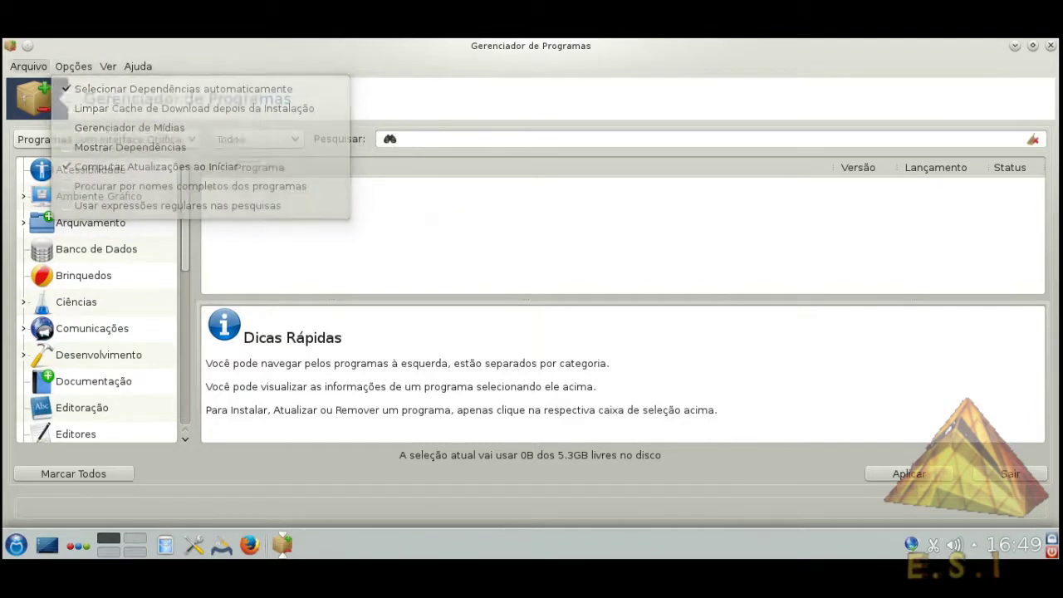
{"action": "mouse_move", "coordinate": [28, 66]}
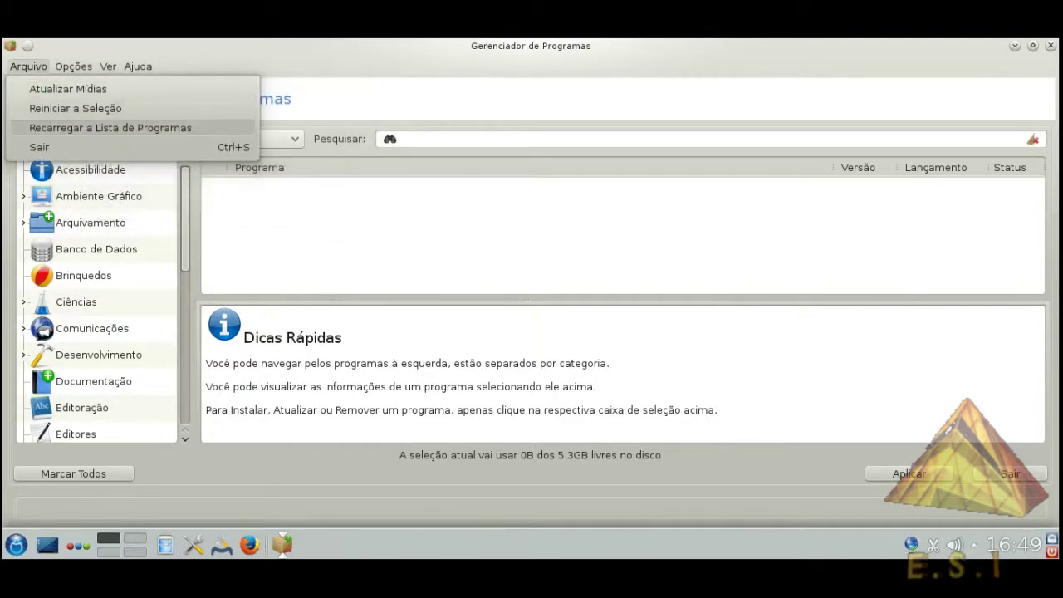
{"action": "key", "text": "Return"}
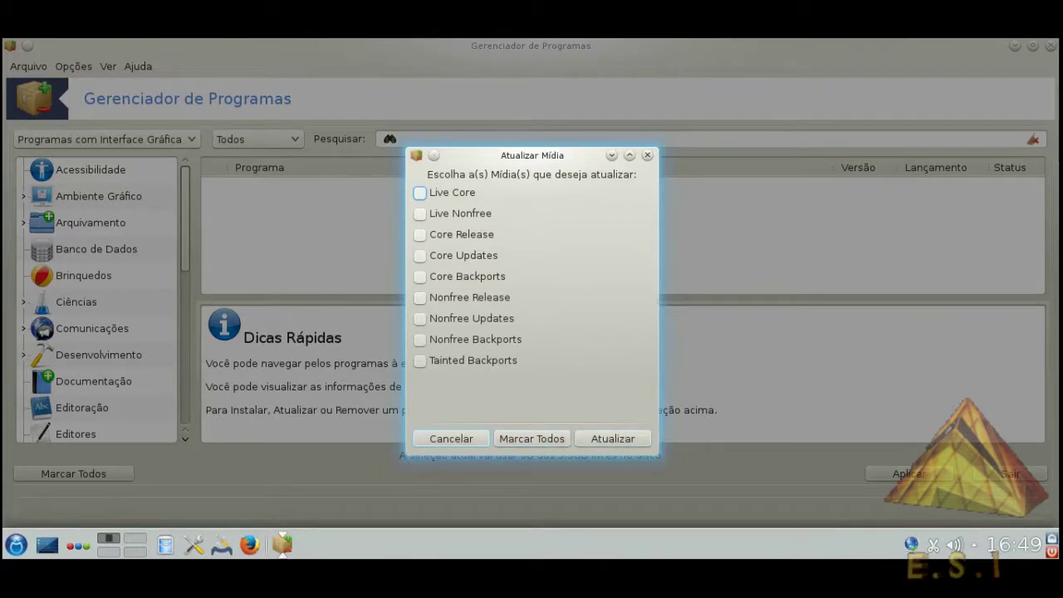
{"action": "left_click", "coordinate": [451, 439]}
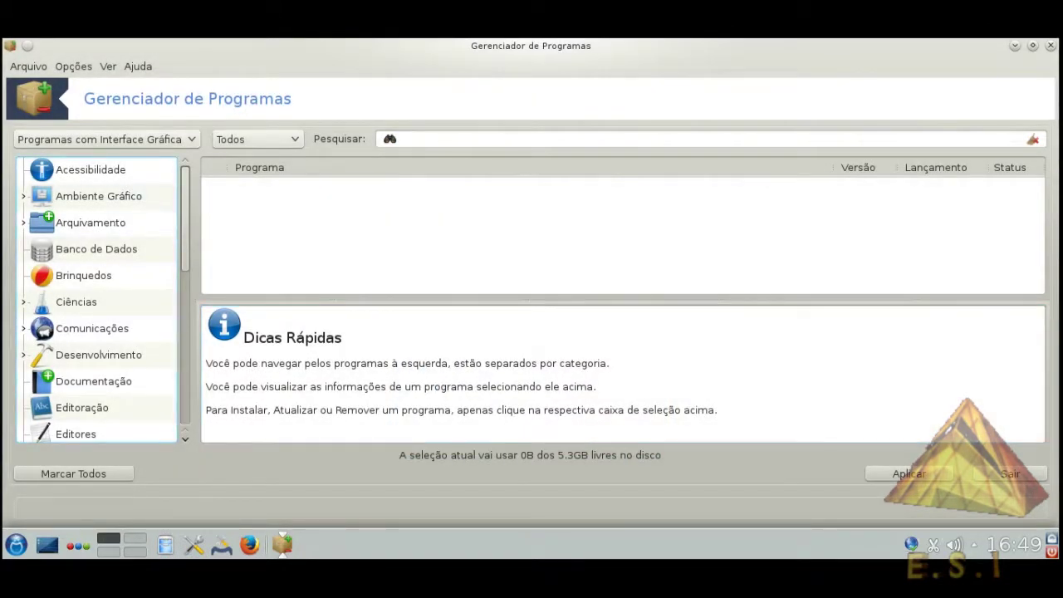
Search for vlc, then for chrome, which finds nothing, and close the manager
{"action": "left_click", "coordinate": [402, 138]}
{"action": "type", "text": "vl"}
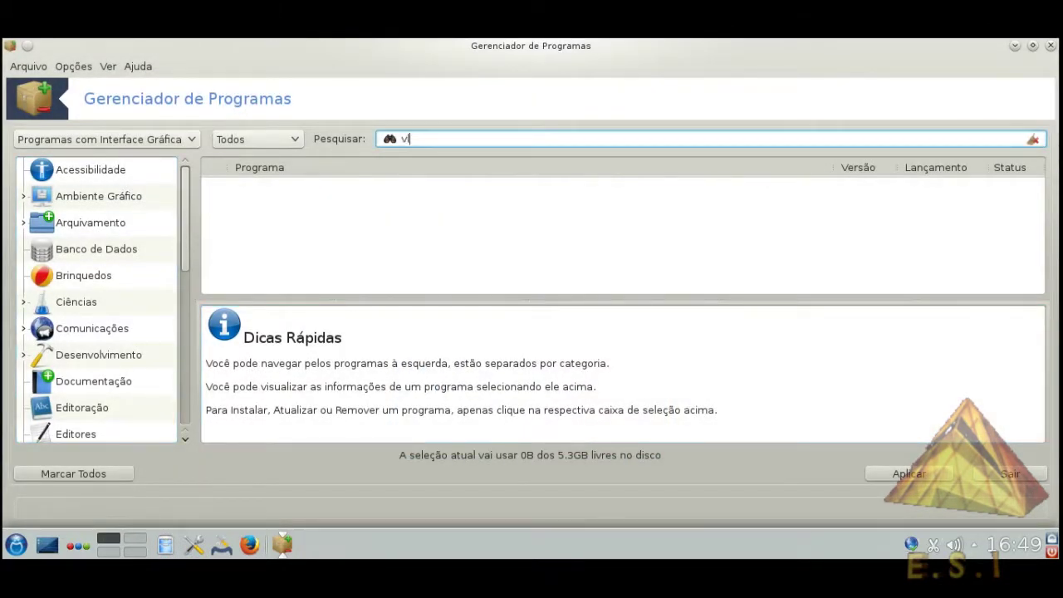
{"action": "type", "text": "c"}
{"action": "key", "text": "Tab"}
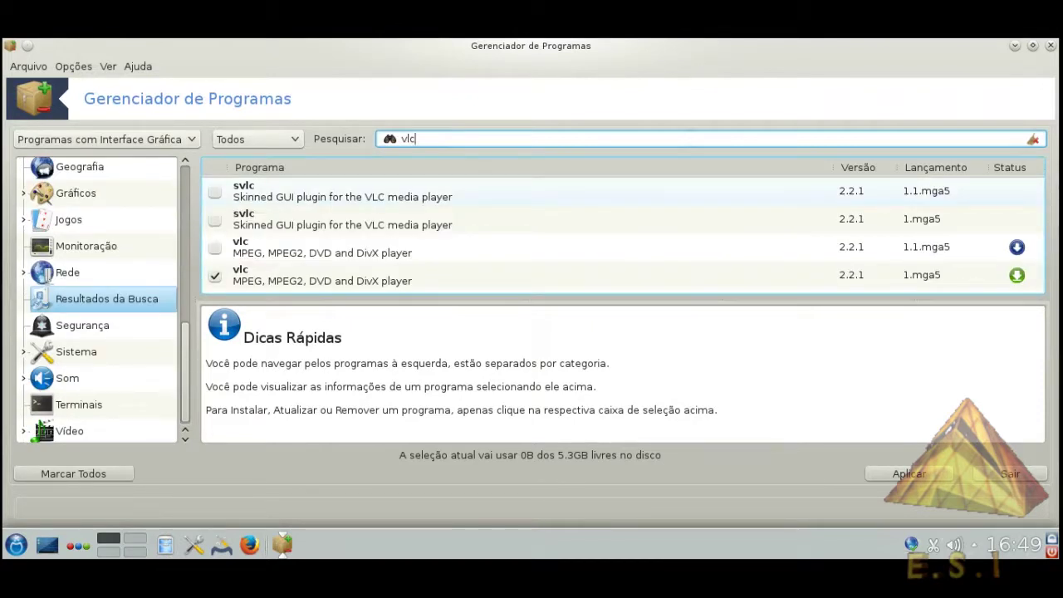
{"action": "key", "text": "Down"}
{"action": "key", "text": "Down"}
{"action": "key", "text": "Down"}
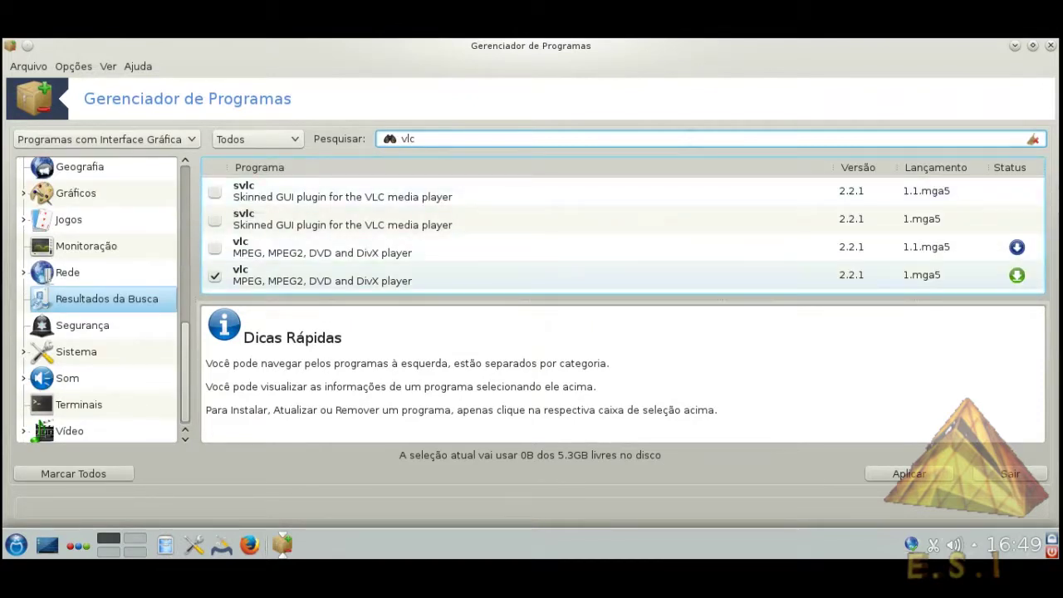
{"action": "key", "text": "BackSpace"}
{"action": "key", "text": "BackSpace"}
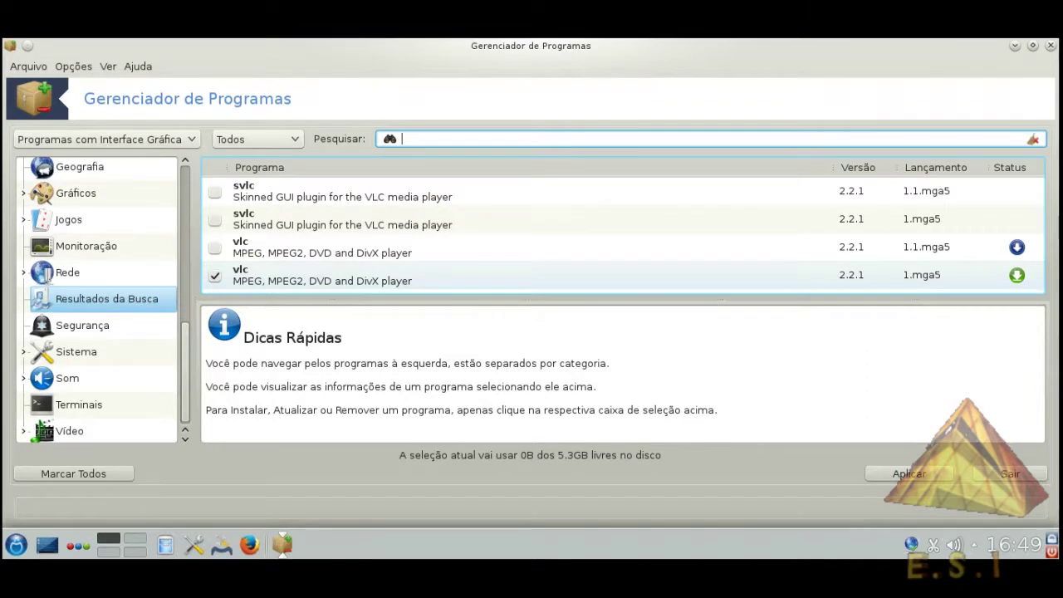
{"action": "key", "text": "BackSpace"}
{"action": "type", "text": "chrome"}
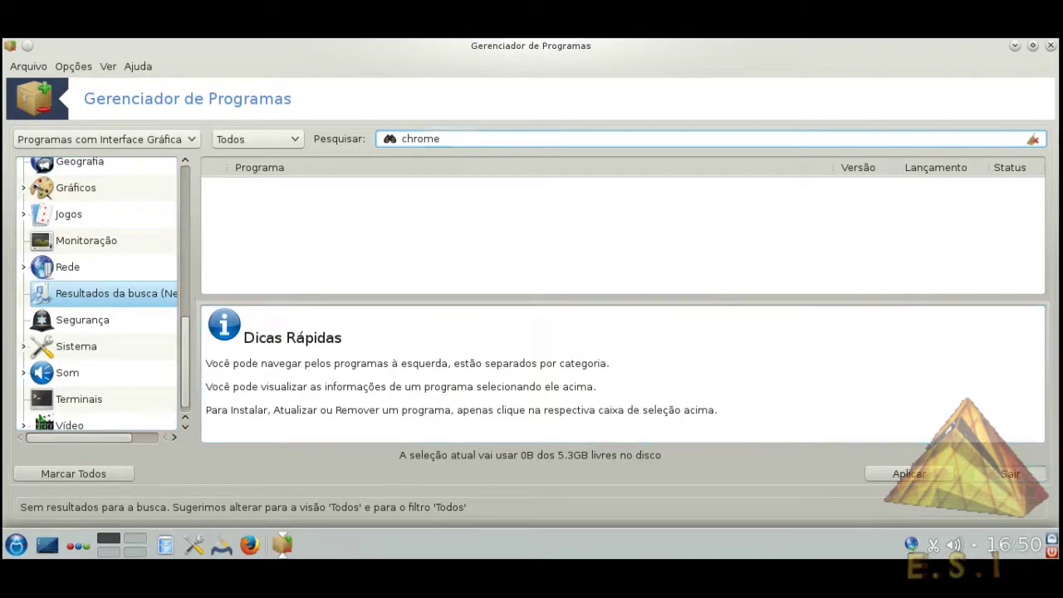
{"action": "left_click", "coordinate": [1050, 46]}
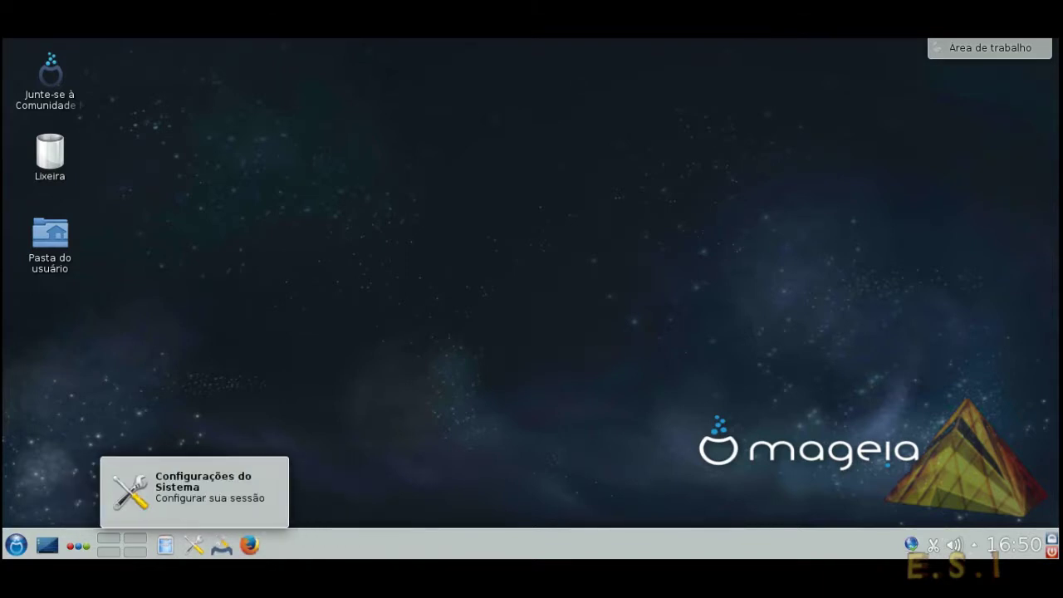
Start Mageia Control Center with root rights and scroll through the media list
{"action": "left_click", "coordinate": [221, 545]}
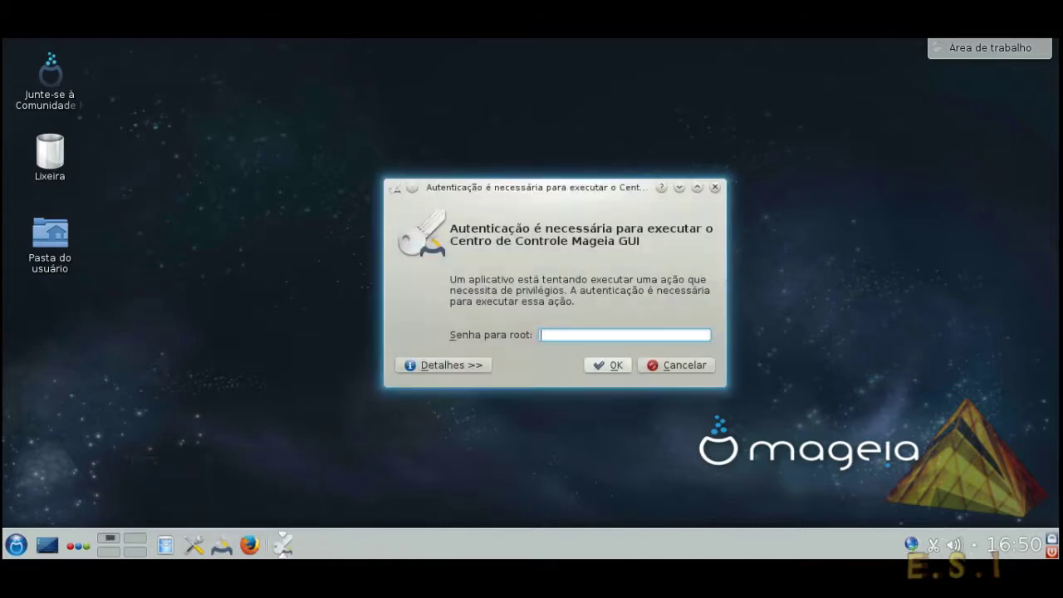
{"action": "type", "text": "*******"}
{"action": "key", "text": "Return"}
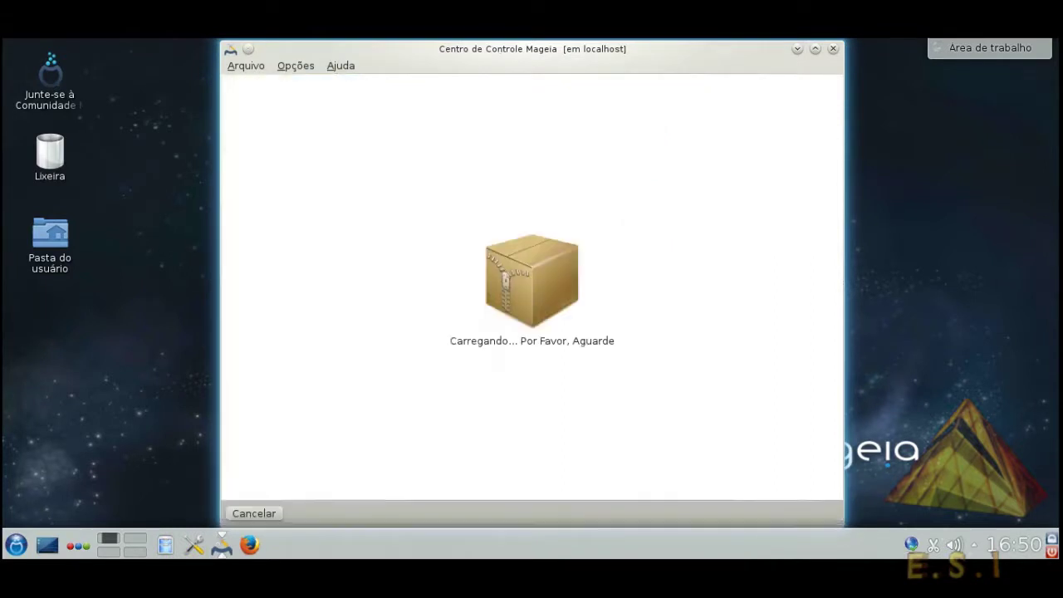
{"action": "scroll", "coordinate": [482, 166], "scroll_direction": "down", "scroll_amount": 1}
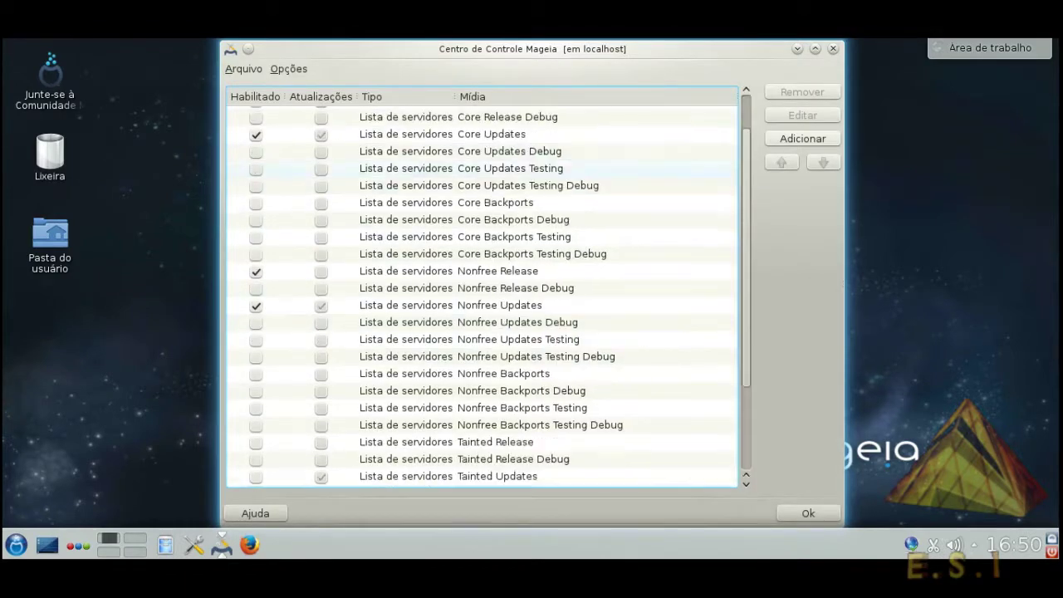
{"action": "scroll", "coordinate": [482, 169], "scroll_direction": "down", "scroll_amount": 2}
{"action": "scroll", "coordinate": [481, 166], "scroll_direction": "up", "scroll_amount": 3}
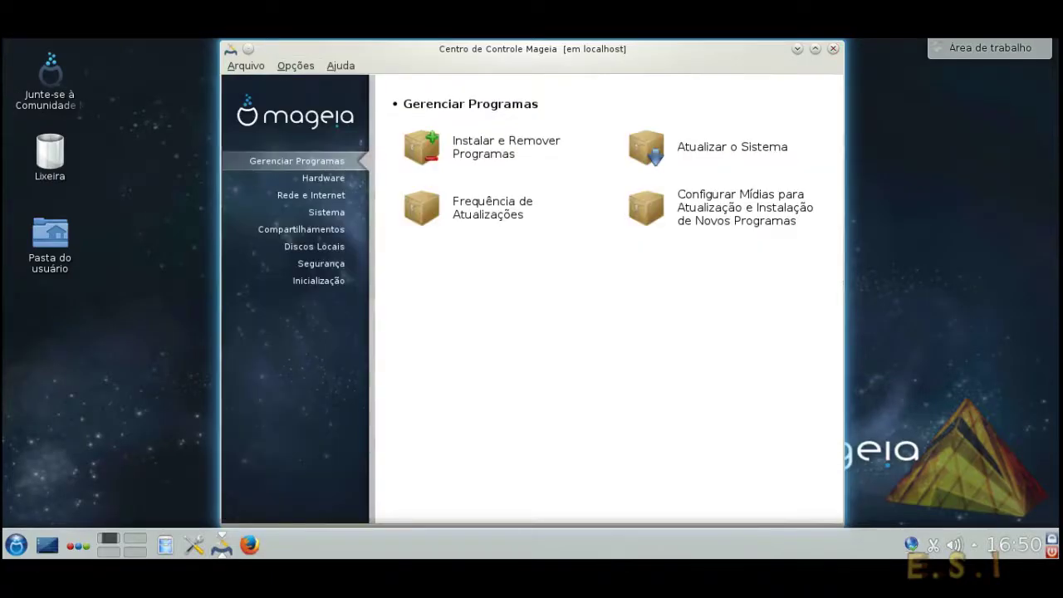
Keep the sound settings as they are and choose 'Sem efeitos 3D' for 3D effects
{"action": "left_click", "coordinate": [323, 177]}
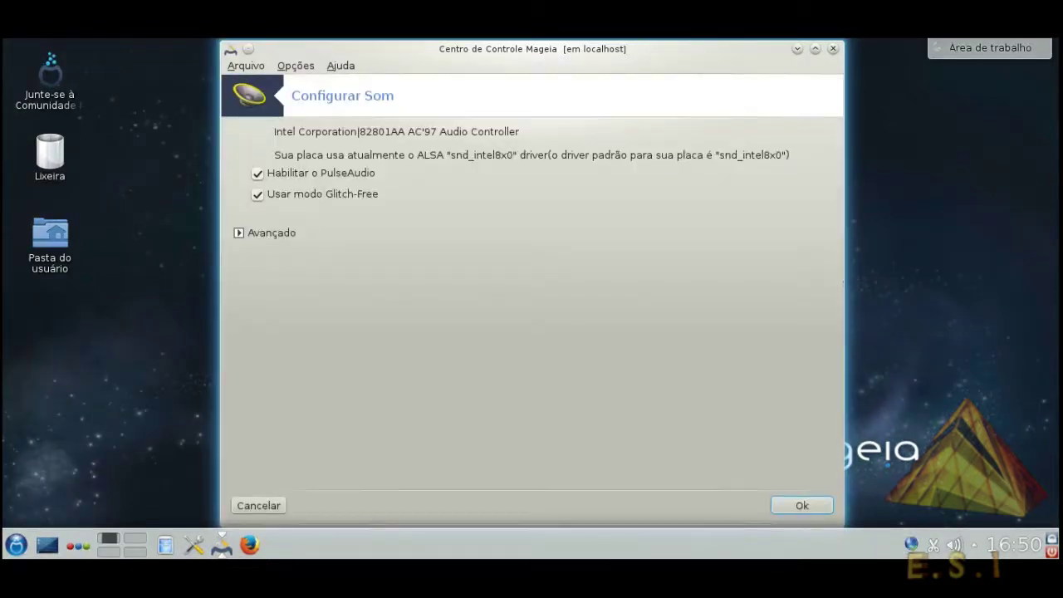
{"action": "left_click", "coordinate": [802, 505]}
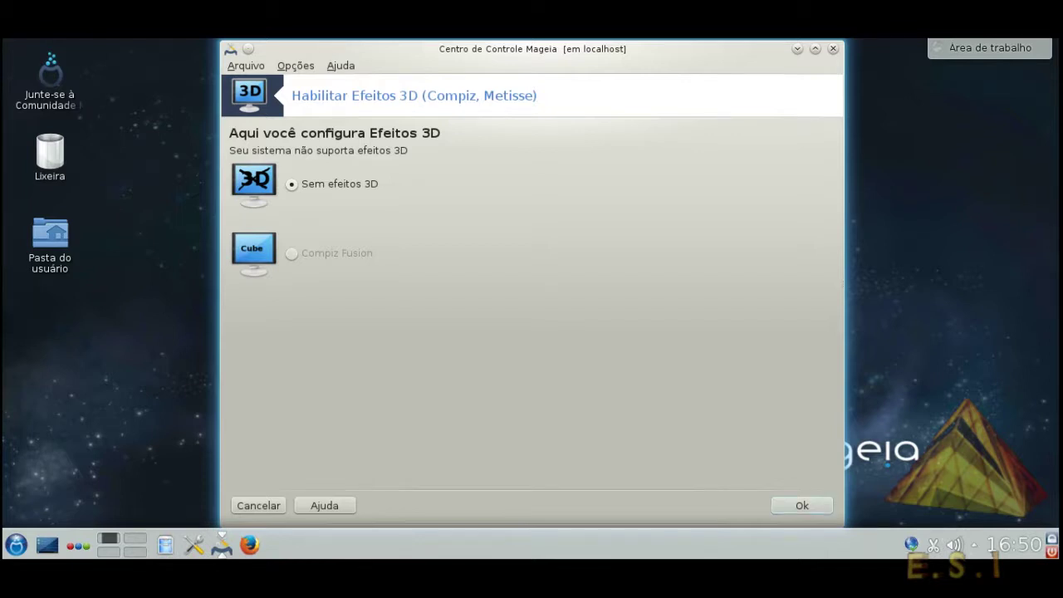
{"action": "key", "text": "Return"}
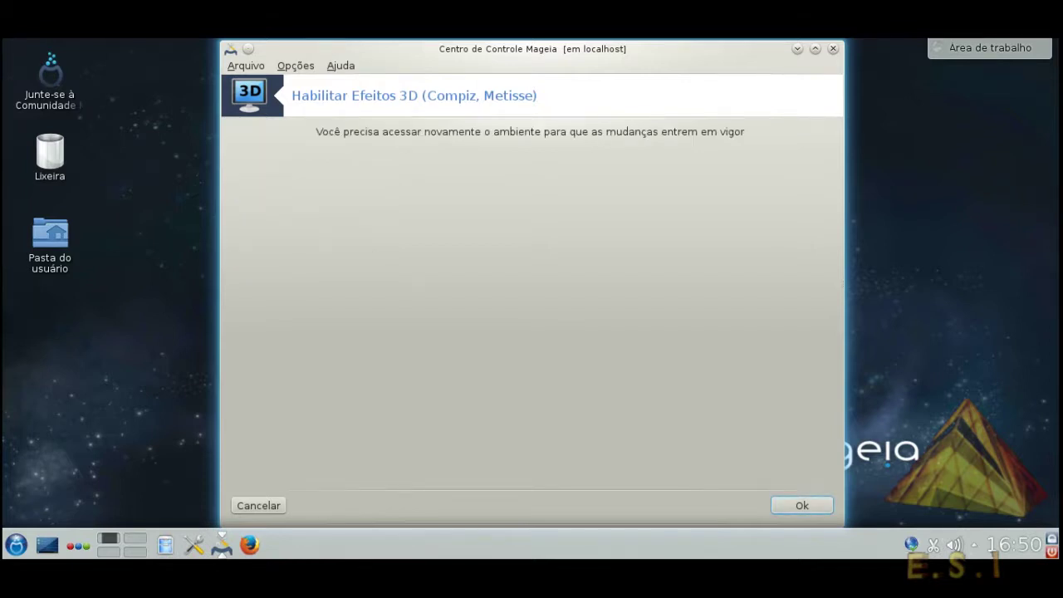
{"action": "left_click", "coordinate": [259, 505]}
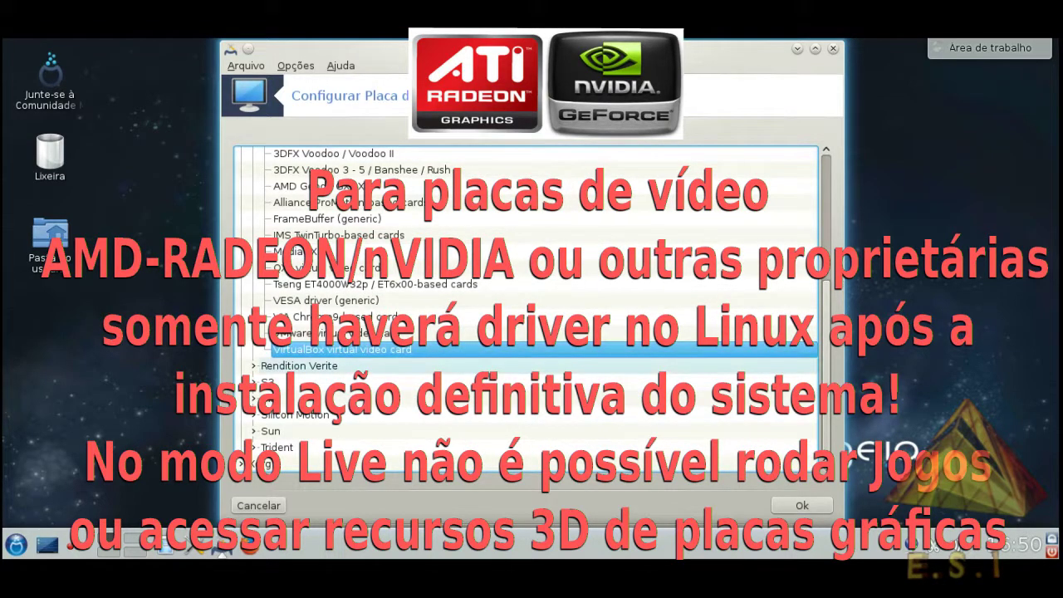
Expand the ATI, Trident and NVIDIA driver groups, then keep the VirtualBox card and exit
{"action": "scroll", "coordinate": [531, 349], "scroll_direction": "up", "scroll_amount": 5}
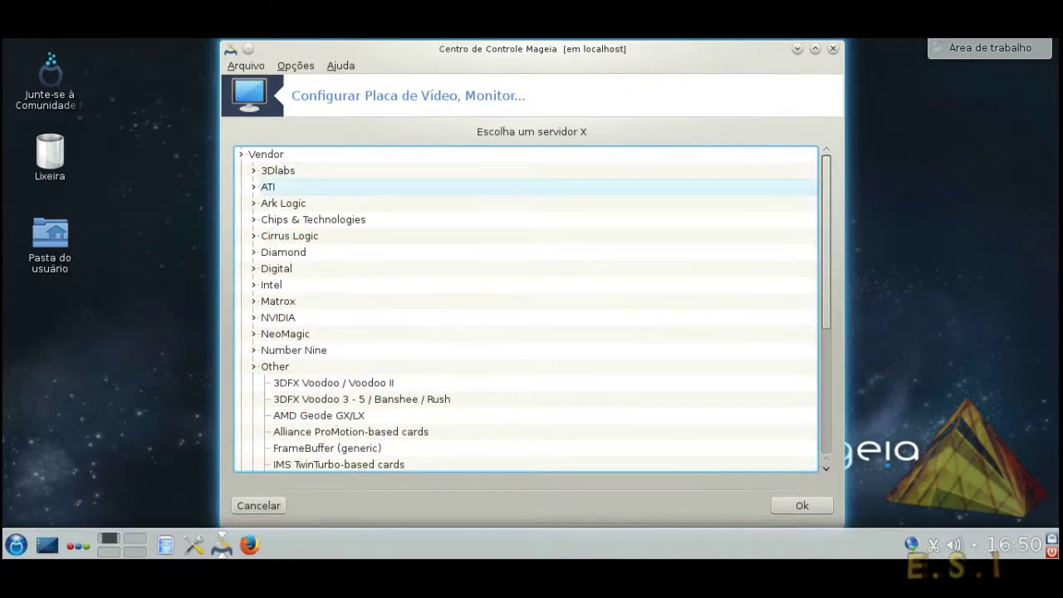
{"action": "left_click", "coordinate": [253, 186]}
{"action": "scroll", "coordinate": [373, 284], "scroll_direction": "down", "scroll_amount": 10}
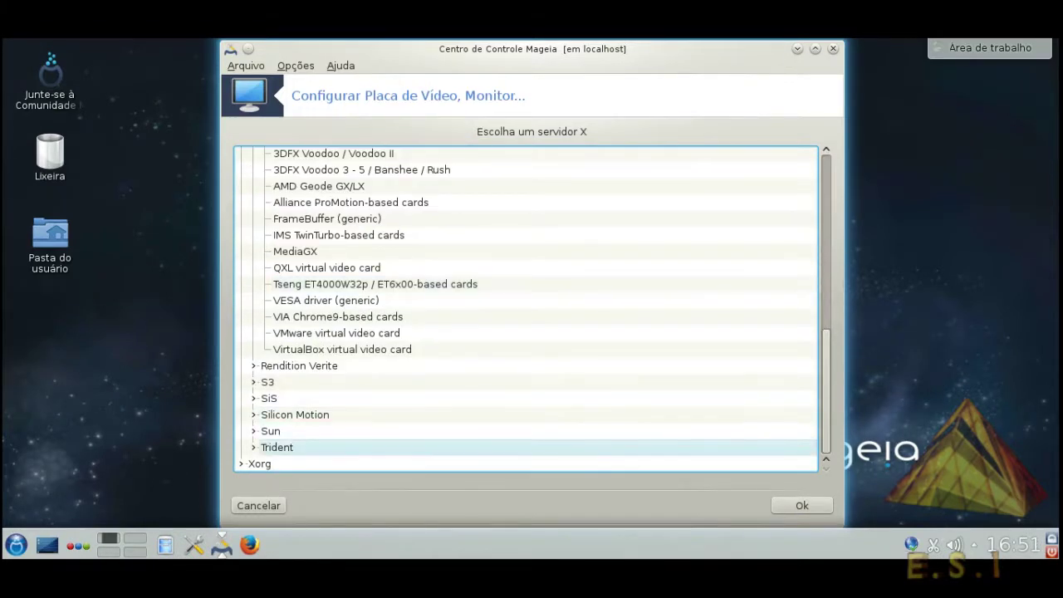
{"action": "left_click", "coordinate": [276, 447]}
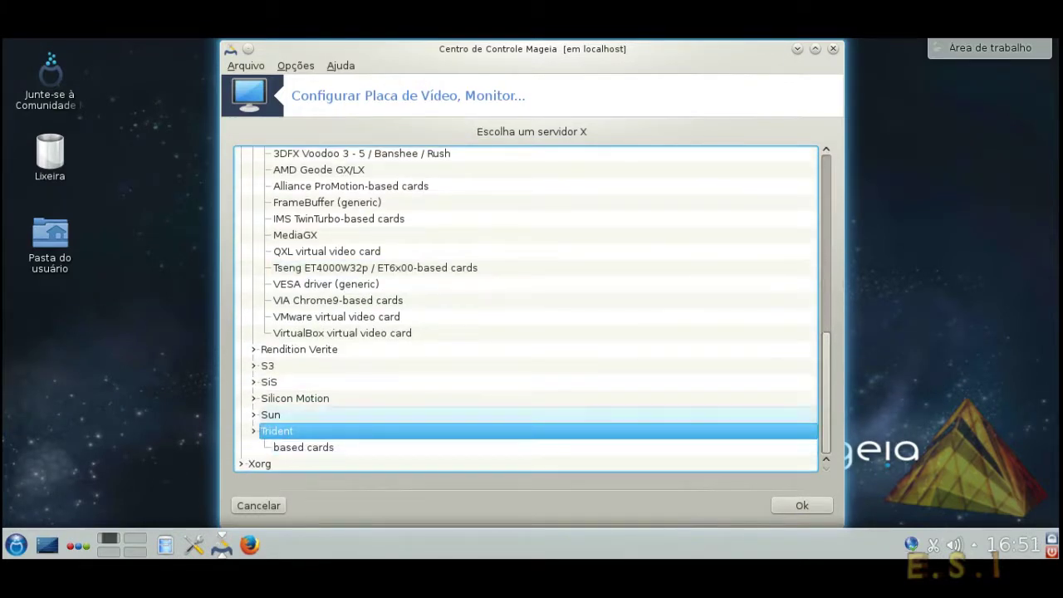
{"action": "scroll", "coordinate": [374, 398], "scroll_direction": "up", "scroll_amount": 3}
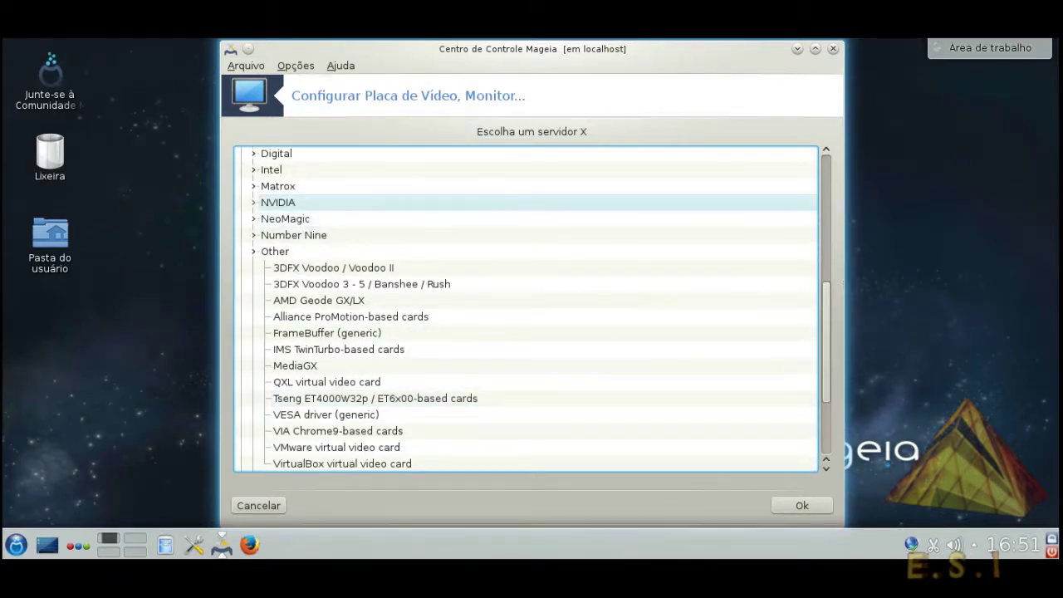
{"action": "left_click", "coordinate": [277, 202]}
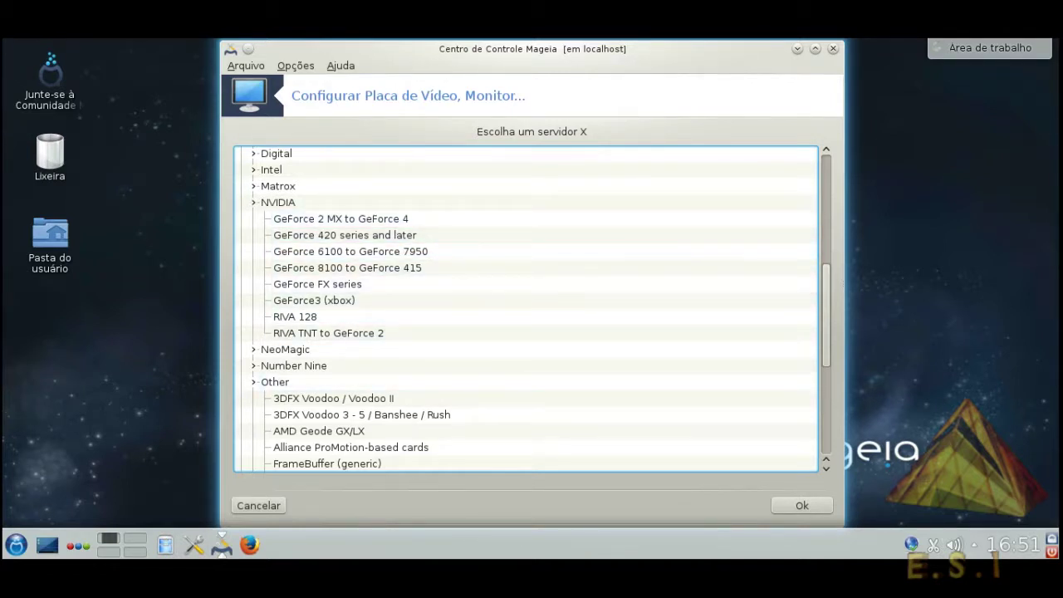
{"action": "key", "text": "Escape"}
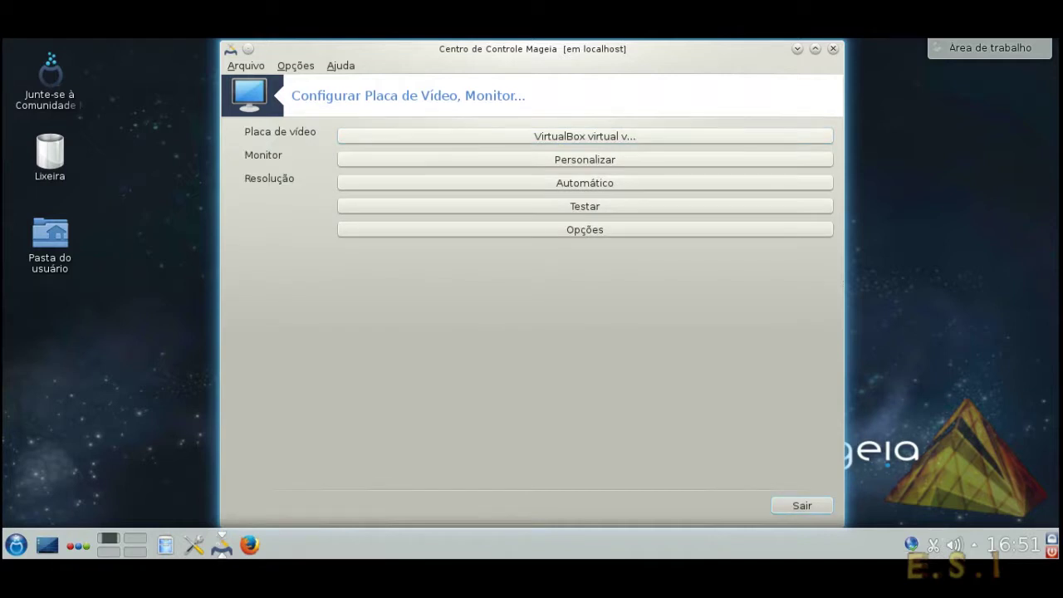
{"action": "key", "text": "Return"}
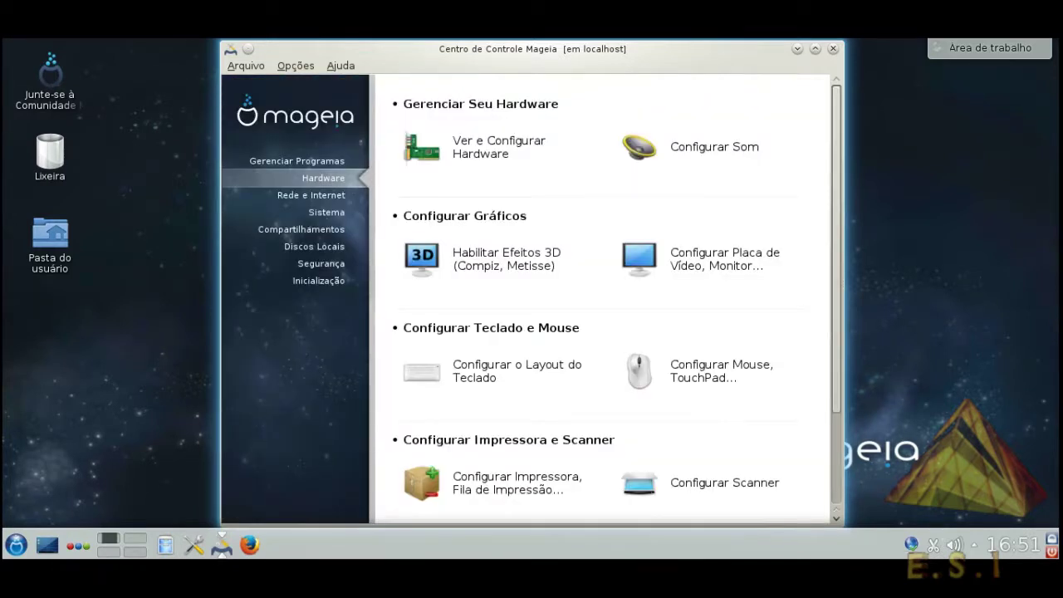
Scroll down the Hardware page, then switch to the Rede e Internet tools
{"action": "scroll", "coordinate": [606, 299], "scroll_direction": "down", "scroll_amount": 3}
{"action": "scroll", "coordinate": [607, 298], "scroll_direction": "down", "scroll_amount": 1}
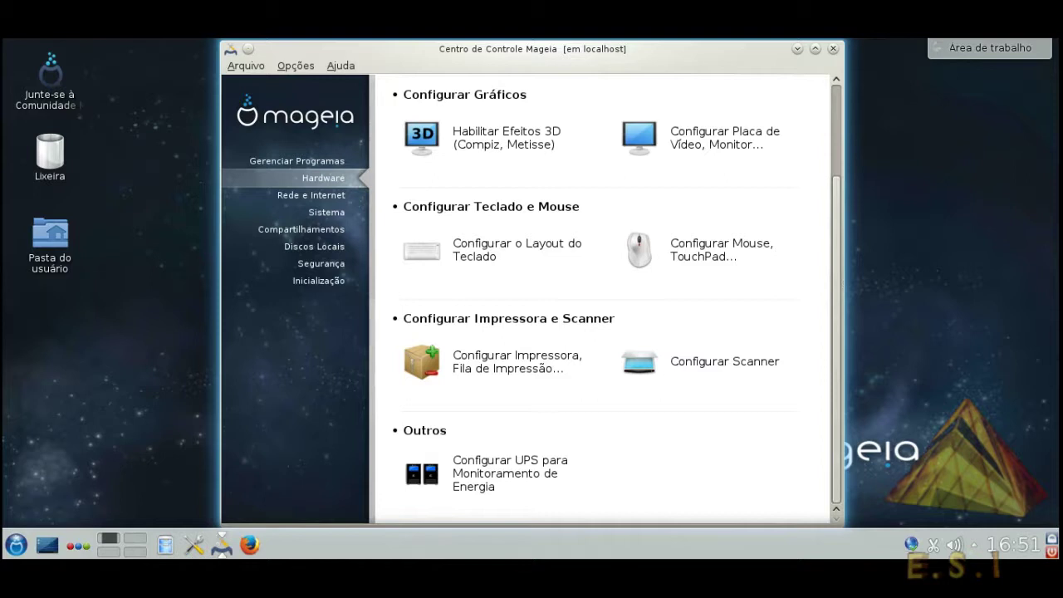
{"action": "left_click", "coordinate": [311, 195]}
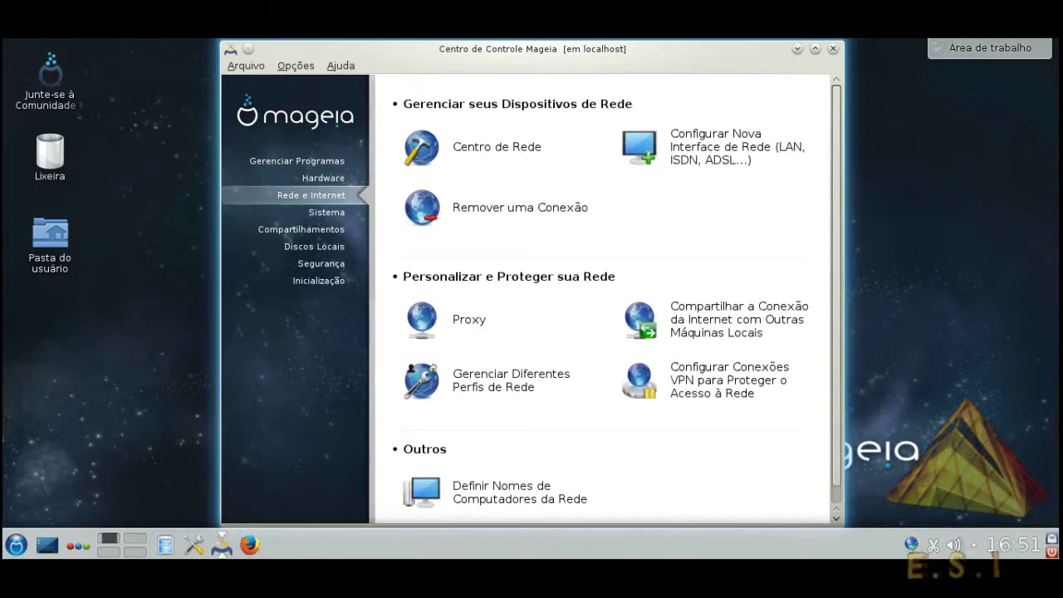
Browse the Sistema, Compartilhamentos and Discos Locais pages, then open the sda partition manager
{"action": "scroll", "coordinate": [607, 299], "scroll_direction": "down", "scroll_amount": 1}
{"action": "scroll", "coordinate": [606, 298], "scroll_direction": "up", "scroll_amount": 1}
{"action": "left_click", "coordinate": [326, 212]}
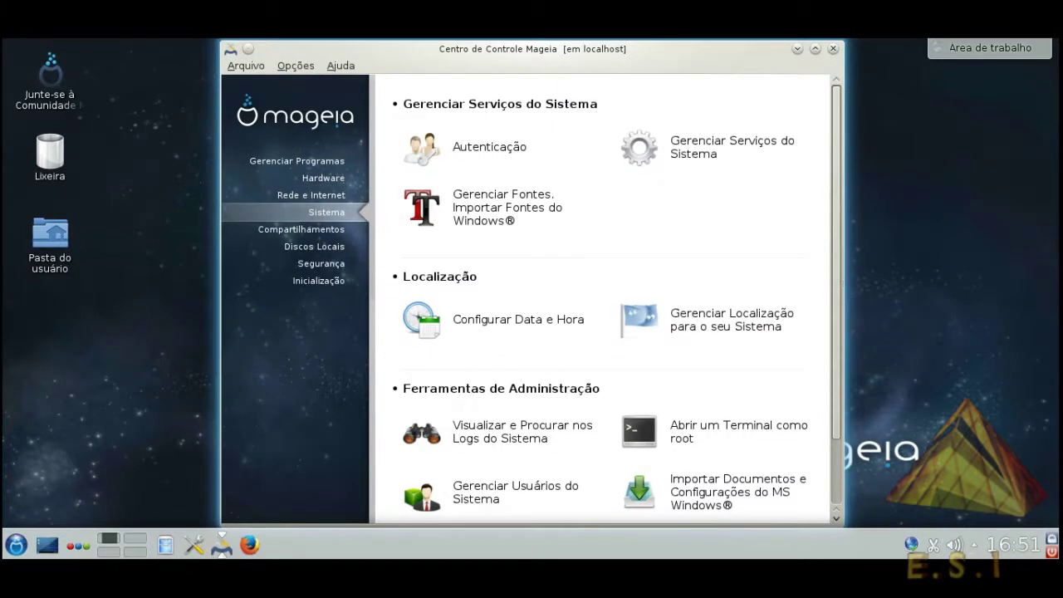
{"action": "scroll", "coordinate": [606, 298], "scroll_direction": "down", "scroll_amount": 3}
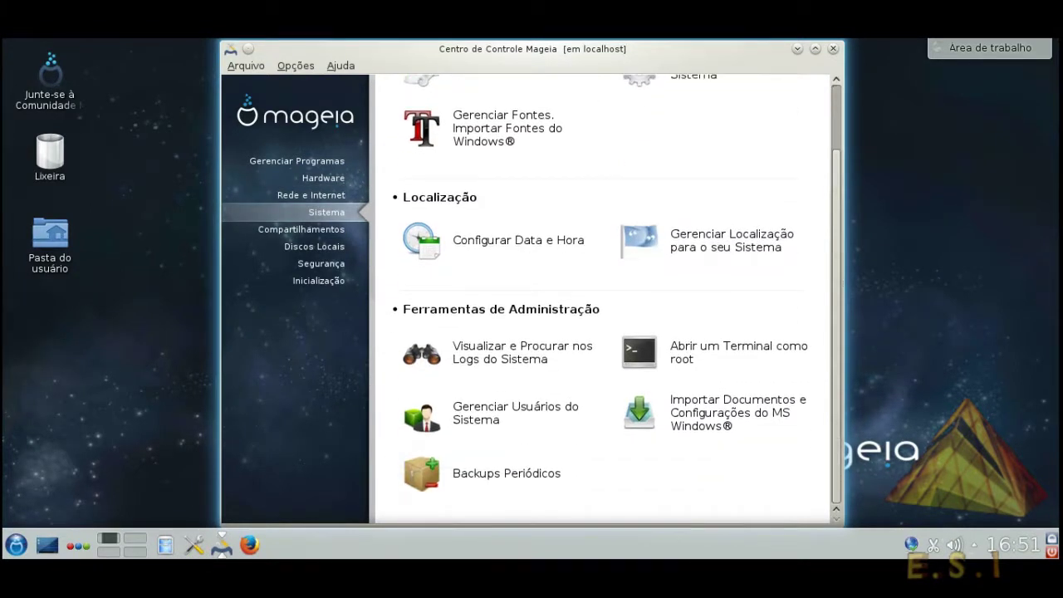
{"action": "left_click", "coordinate": [300, 230]}
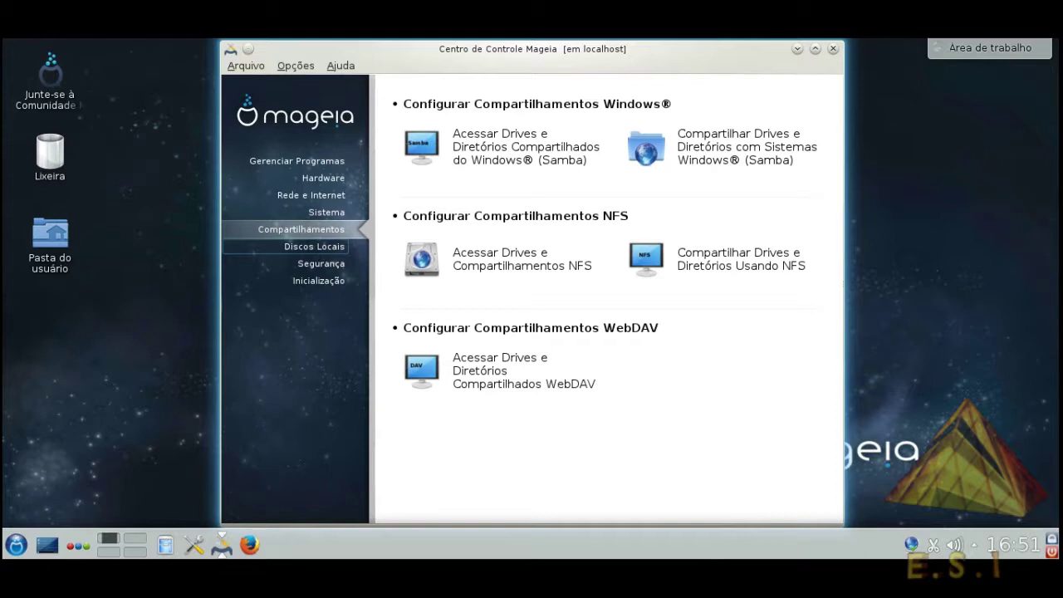
{"action": "left_click", "coordinate": [314, 247]}
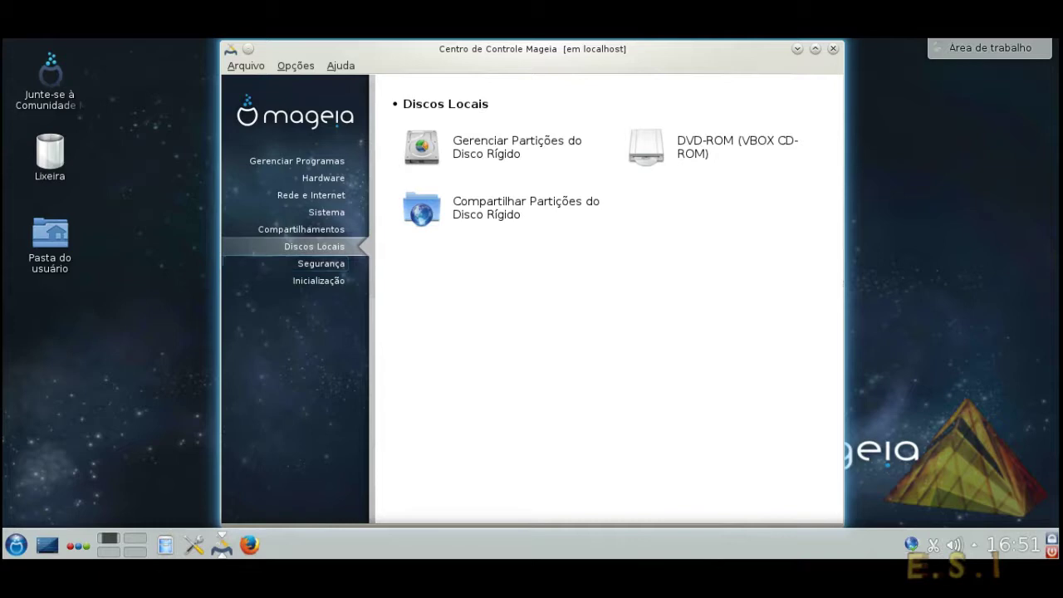
{"action": "left_click", "coordinate": [498, 147]}
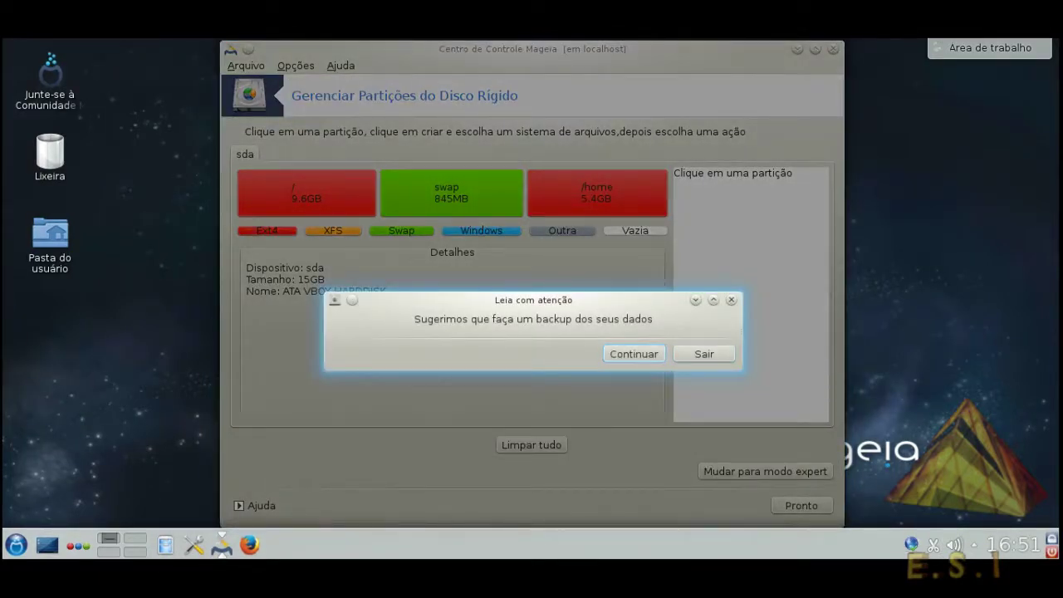
Inspect the root, swap and /home partitions in the partition manager, then close it
{"action": "left_click", "coordinate": [633, 353]}
{"action": "left_click", "coordinate": [306, 193]}
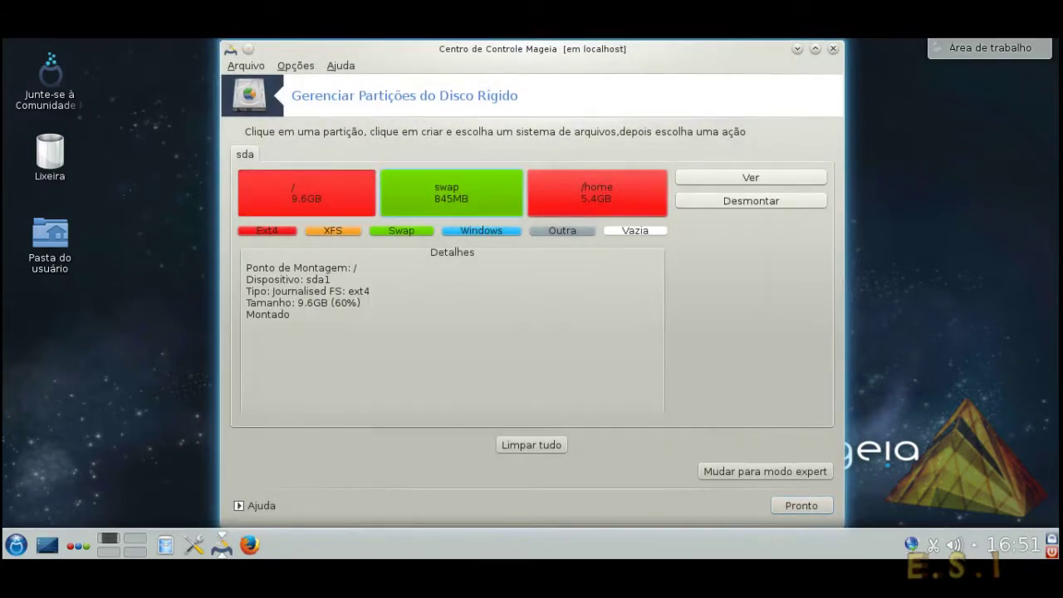
{"action": "left_click", "coordinate": [451, 192]}
{"action": "left_click", "coordinate": [597, 193]}
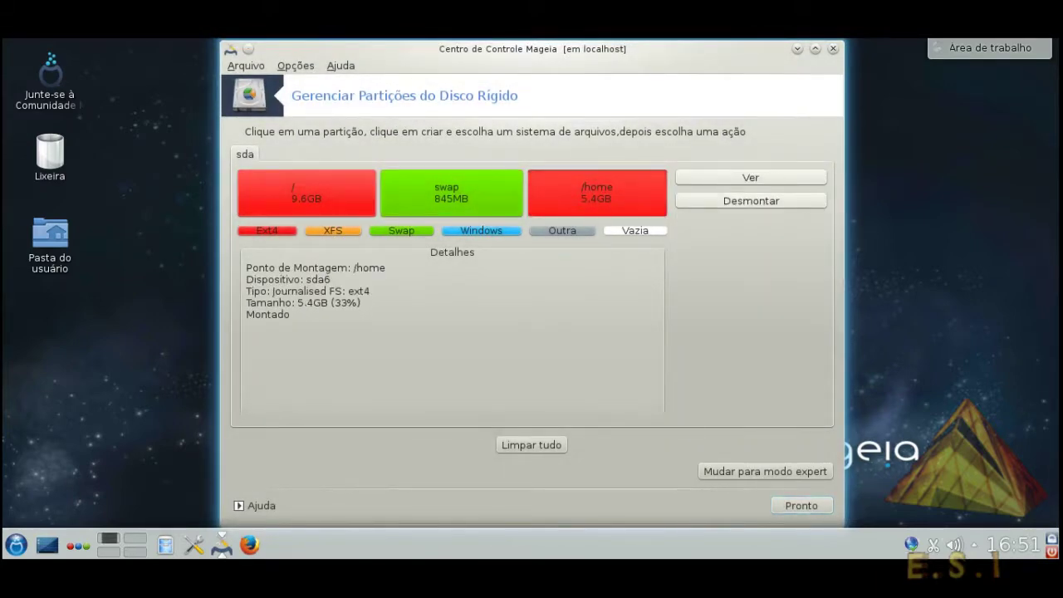
{"action": "key", "text": "Escape"}
Browse the Segurança and Inicialização tool groups, then close the Control Center
{"action": "left_click", "coordinate": [322, 263]}
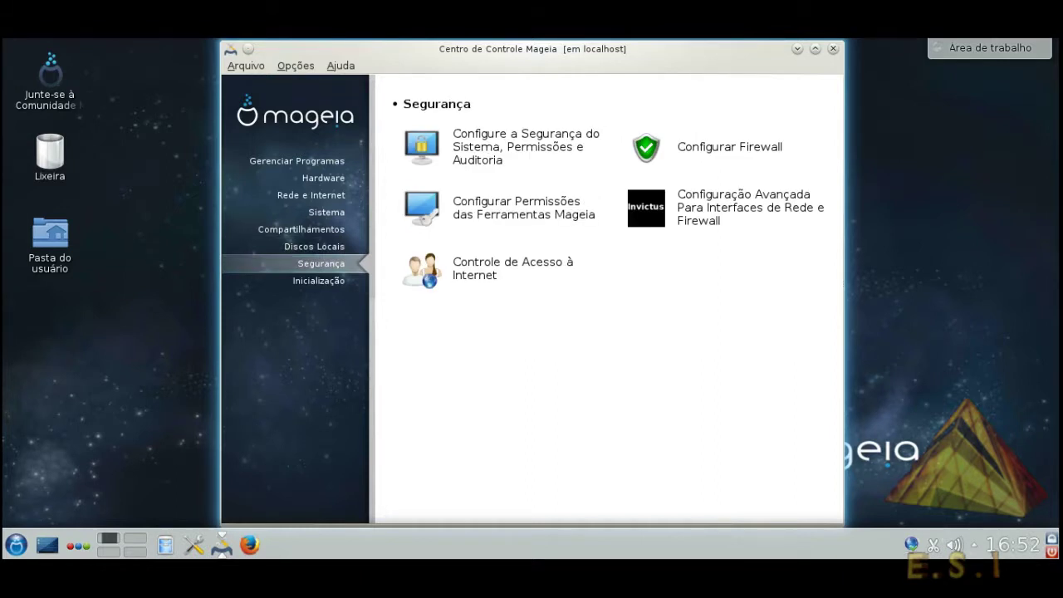
{"action": "left_click", "coordinate": [318, 281]}
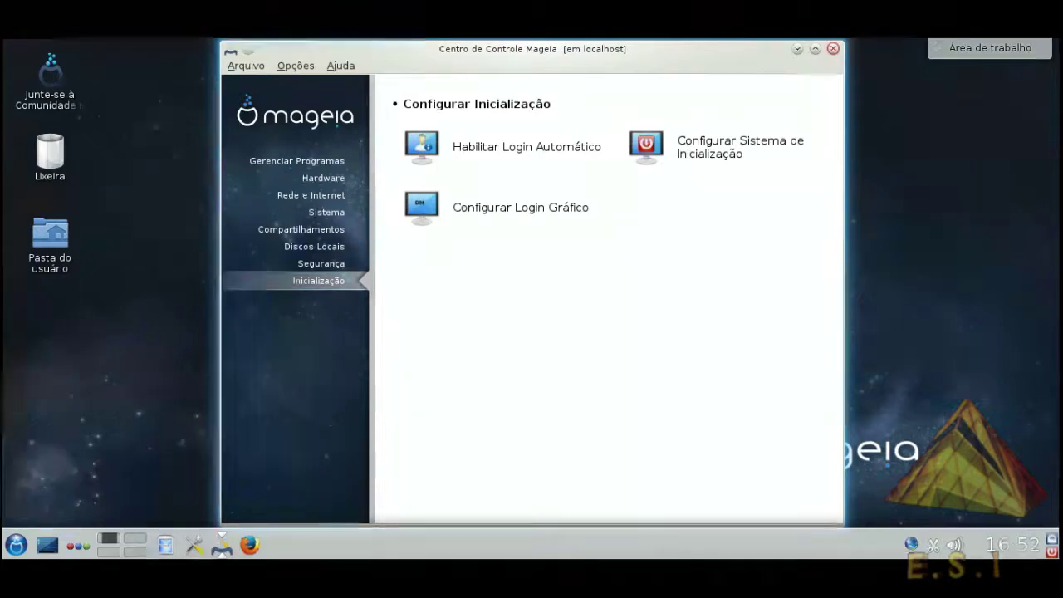
{"action": "left_click", "coordinate": [833, 48]}
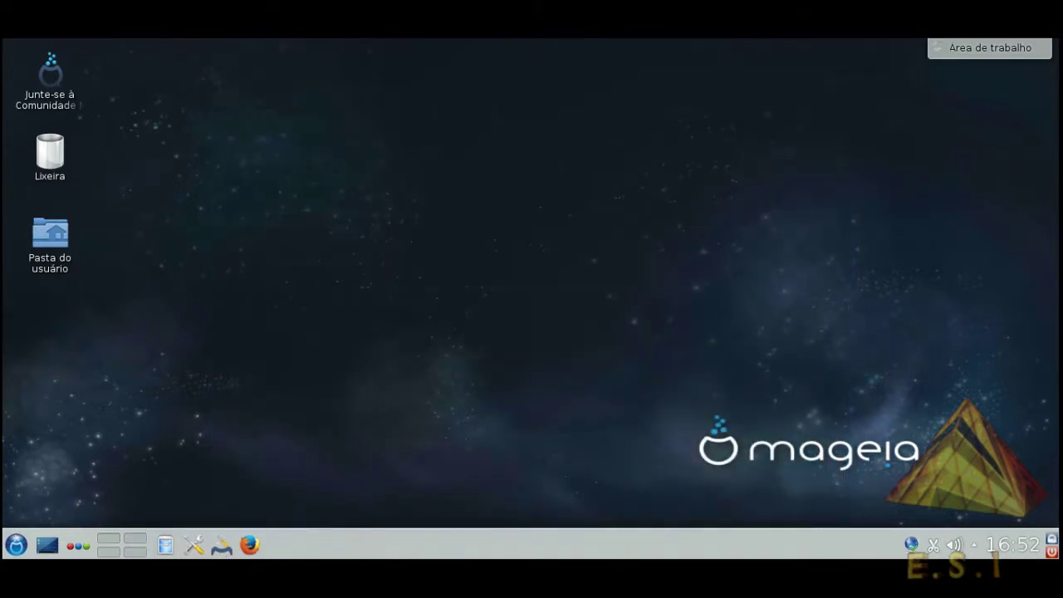
Launch System Settings from the taskbar, maximize it, and scroll through the categories
{"action": "left_click", "coordinate": [193, 544]}
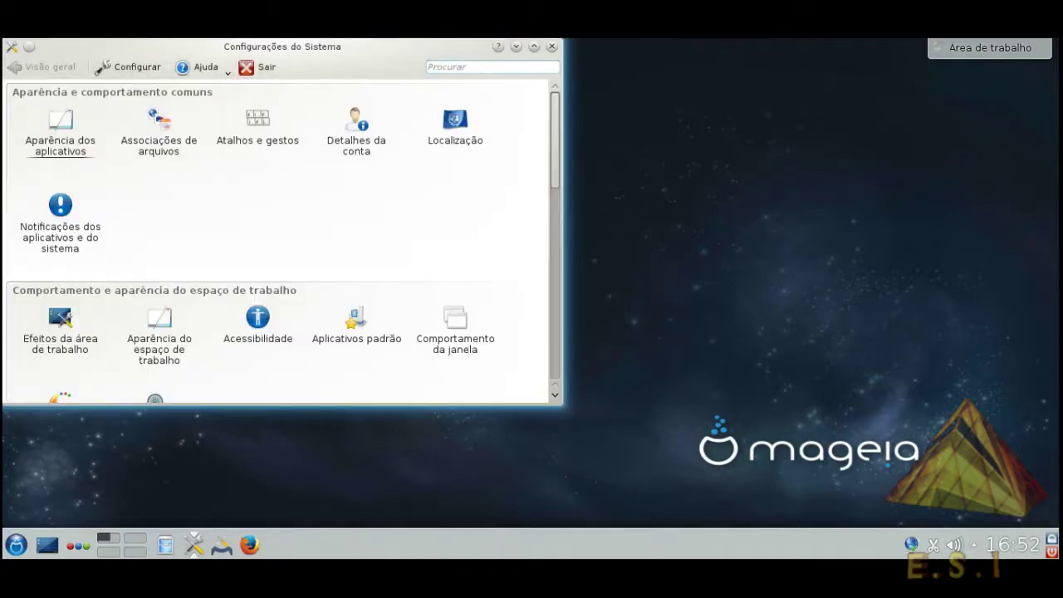
{"action": "left_click", "coordinate": [534, 47]}
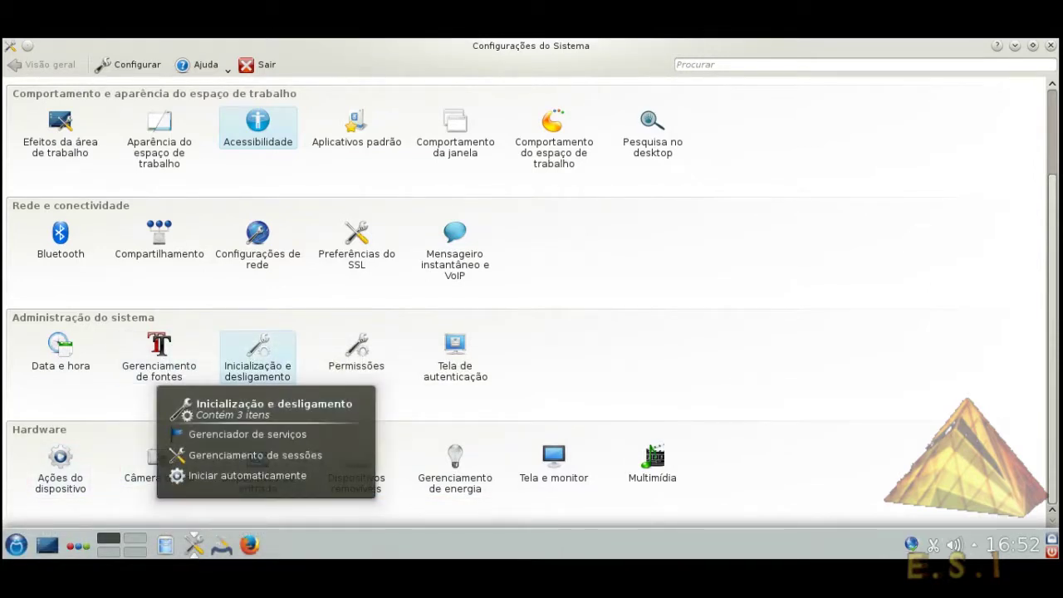
{"action": "scroll", "coordinate": [455, 374], "scroll_direction": "up", "scroll_amount": 2}
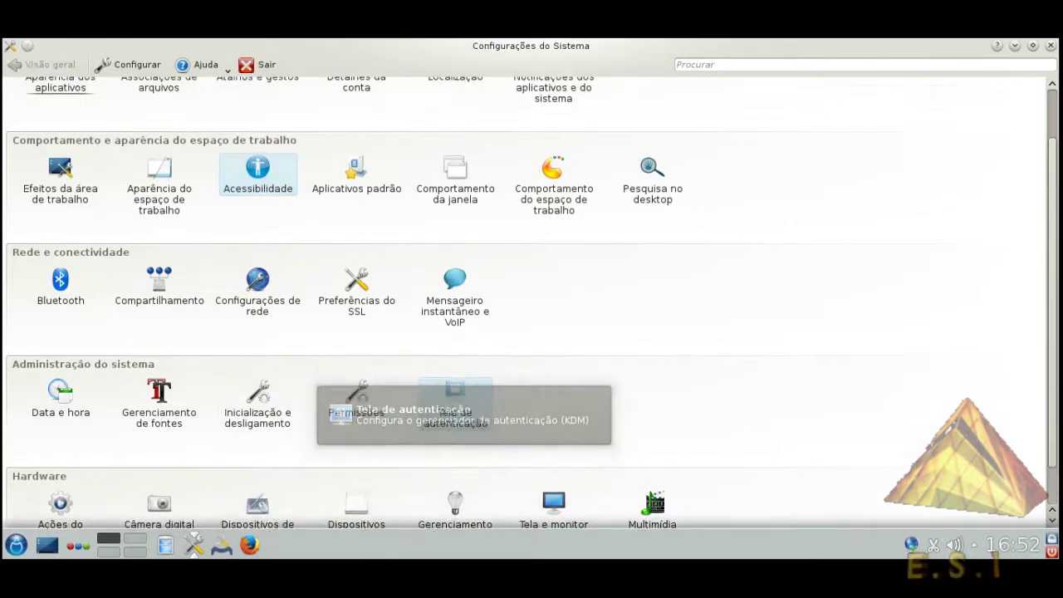
{"action": "scroll", "coordinate": [455, 373], "scroll_direction": "up", "scroll_amount": 3}
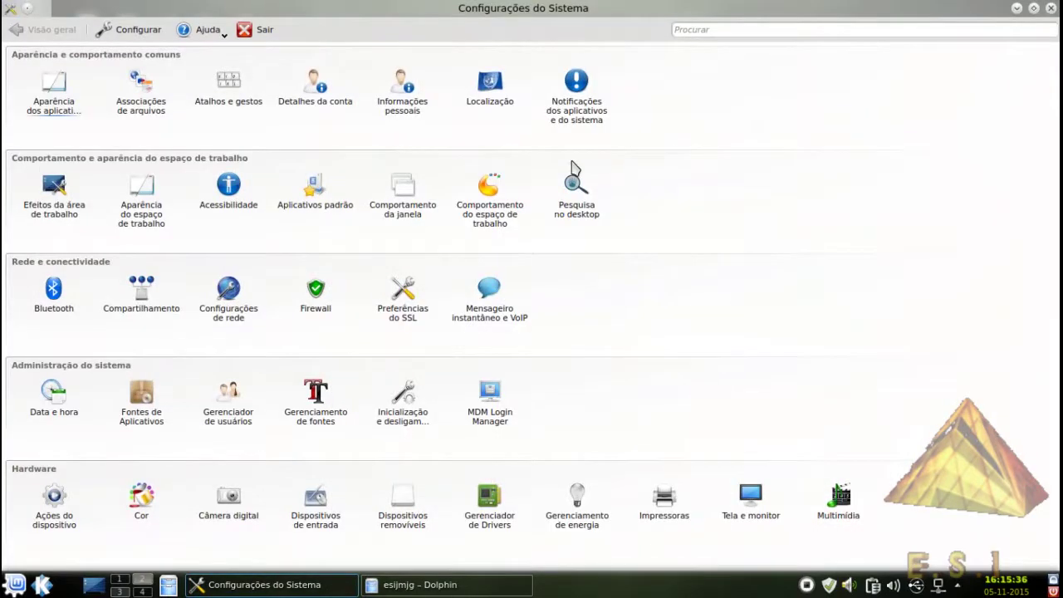
Review the Cores, Ícones, Fontes, GTK and Emoticons application appearance pages
{"action": "left_click", "coordinate": [67, 111]}
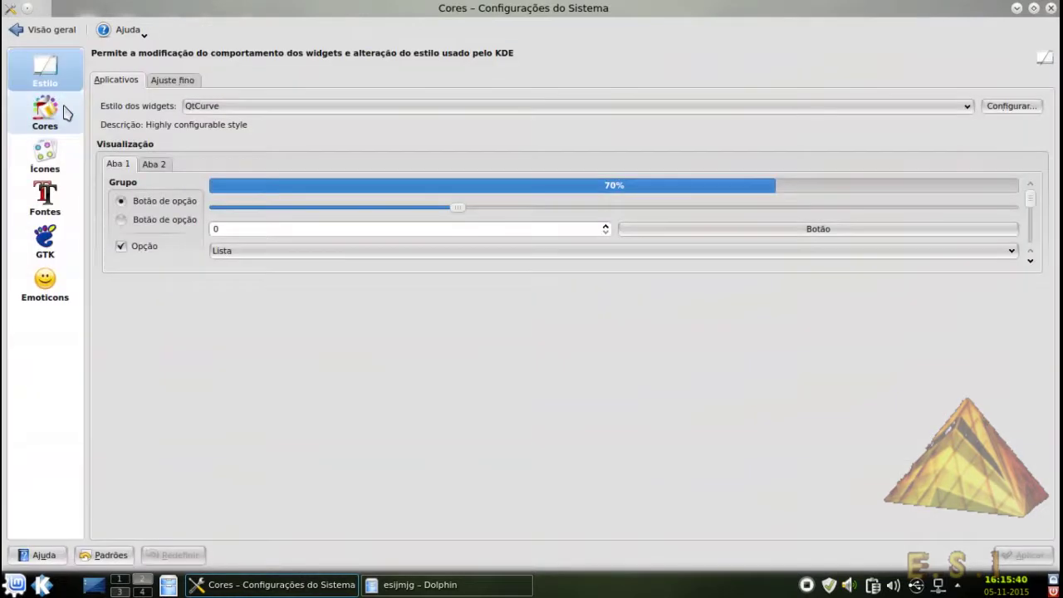
{"action": "left_click", "coordinate": [67, 112]}
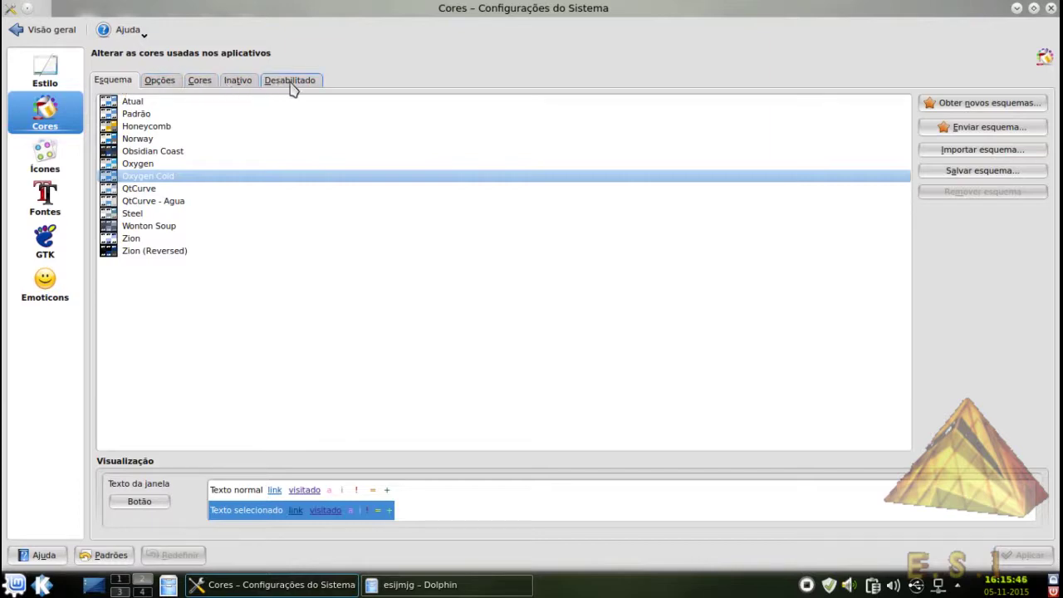
{"action": "left_click", "coordinate": [37, 166]}
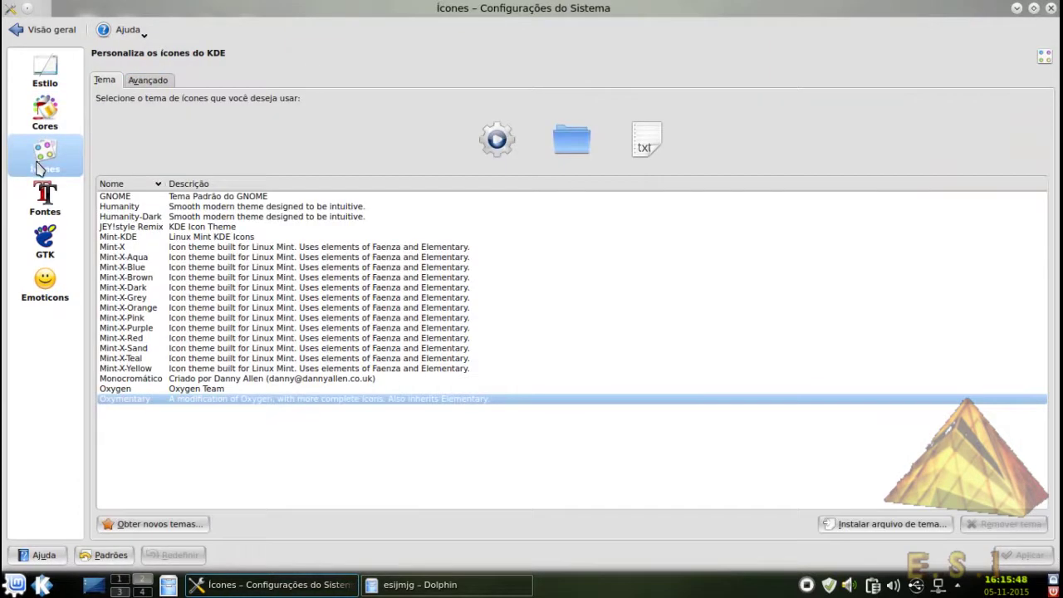
{"action": "left_click", "coordinate": [39, 203]}
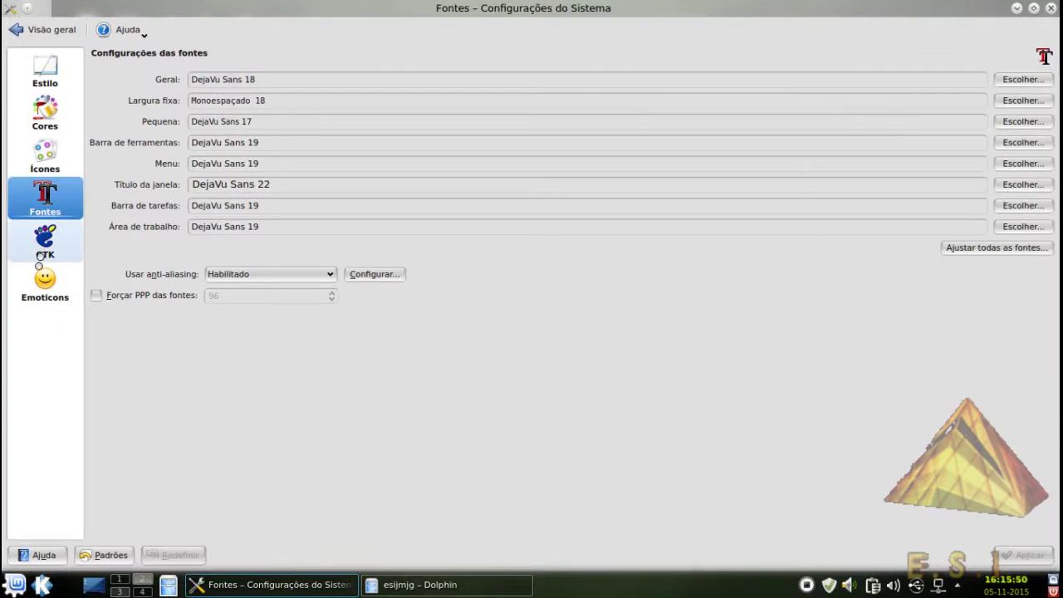
{"action": "left_click", "coordinate": [37, 256]}
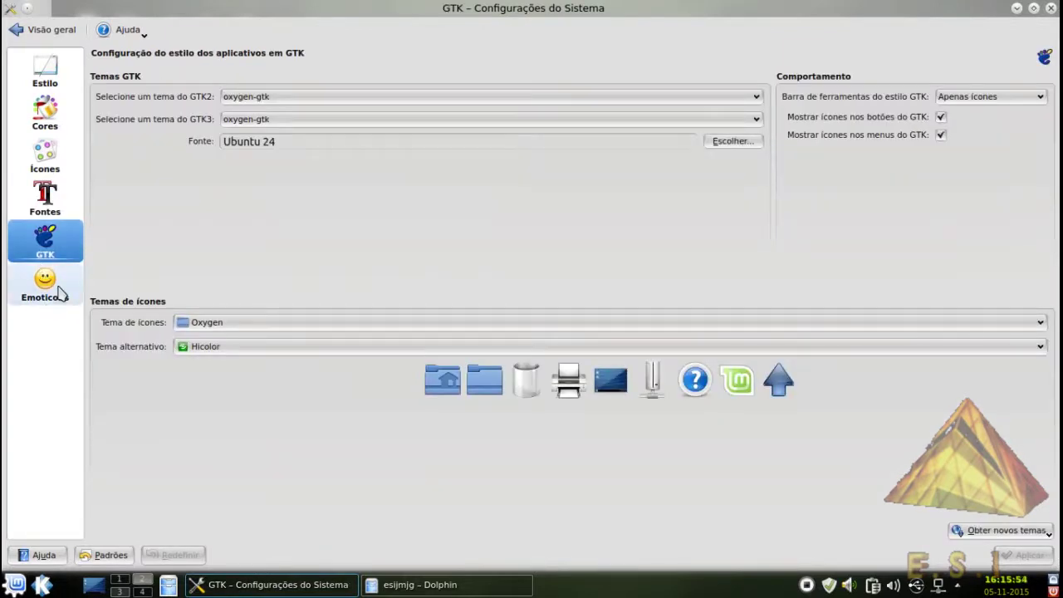
{"action": "left_click", "coordinate": [41, 289]}
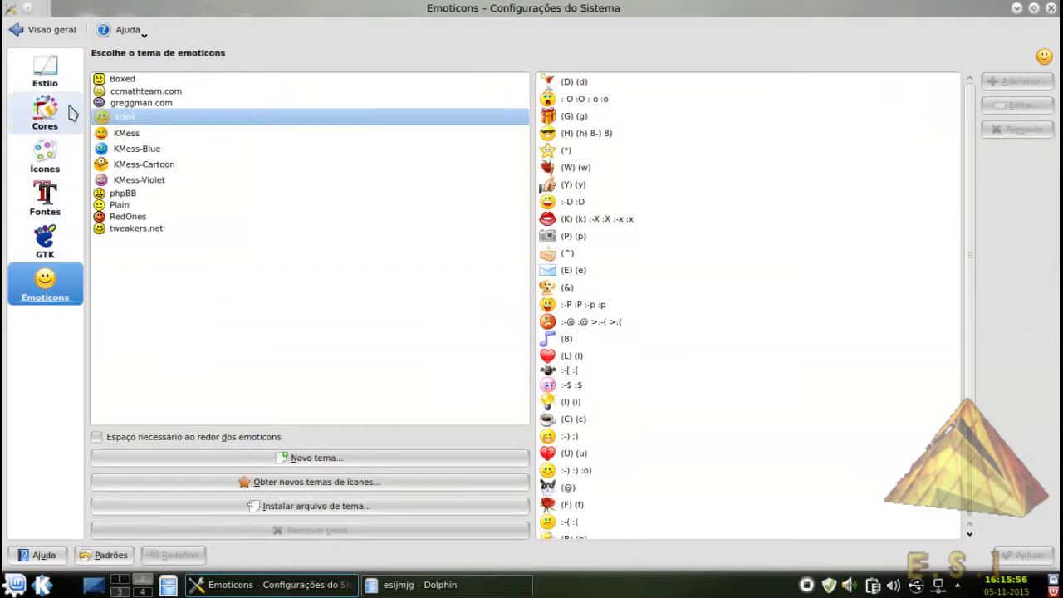
{"action": "left_click", "coordinate": [69, 112]}
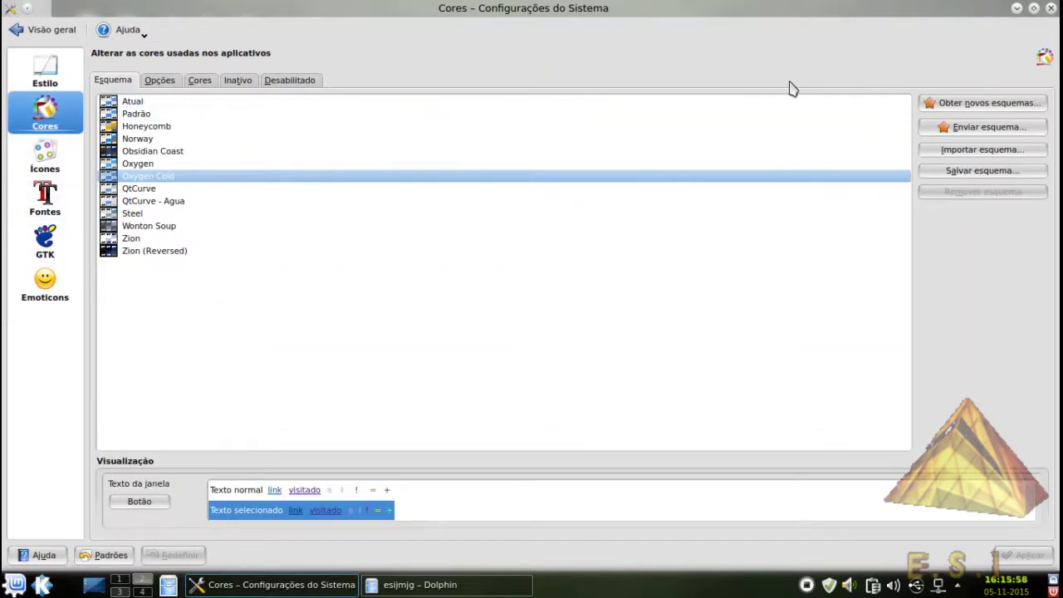
Browse downloadable colour schemes, then move on to the Efeitos da área de trabalho settings
{"action": "left_click", "coordinate": [965, 108]}
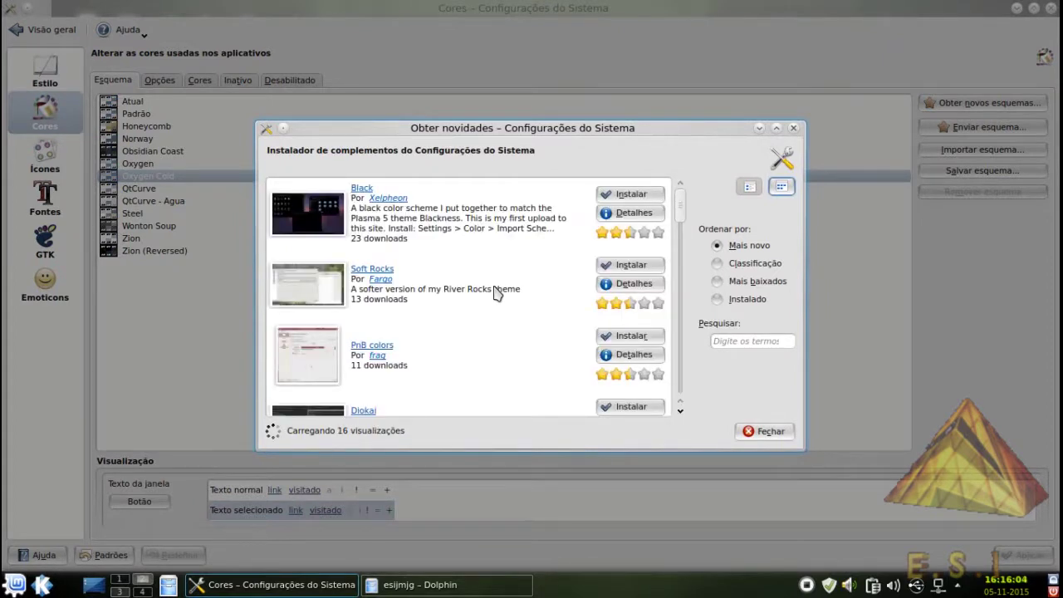
{"action": "scroll", "coordinate": [534, 297], "scroll_direction": "down", "scroll_amount": 6}
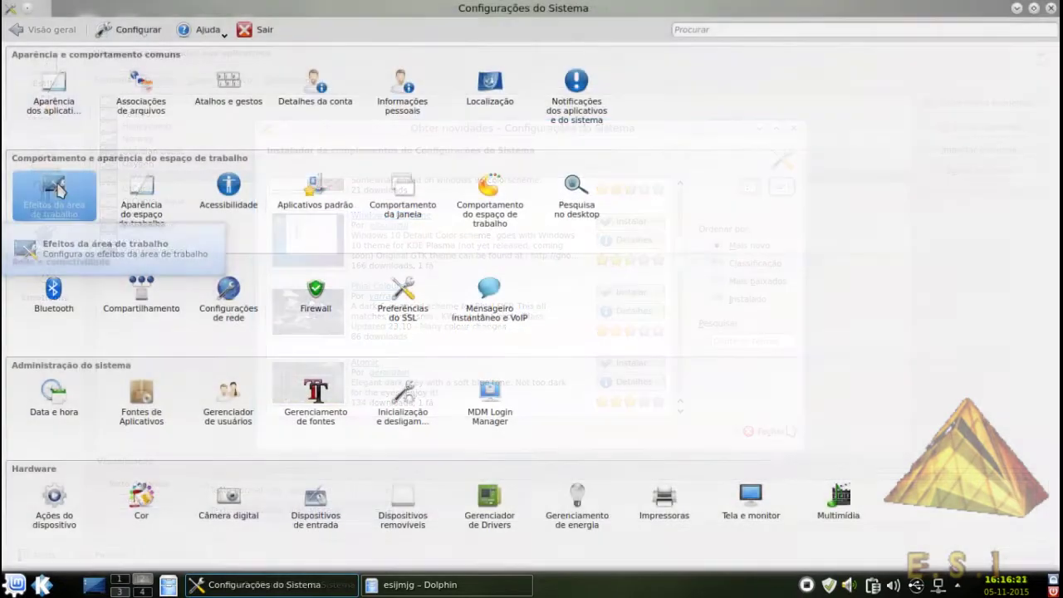
{"action": "left_click", "coordinate": [58, 193]}
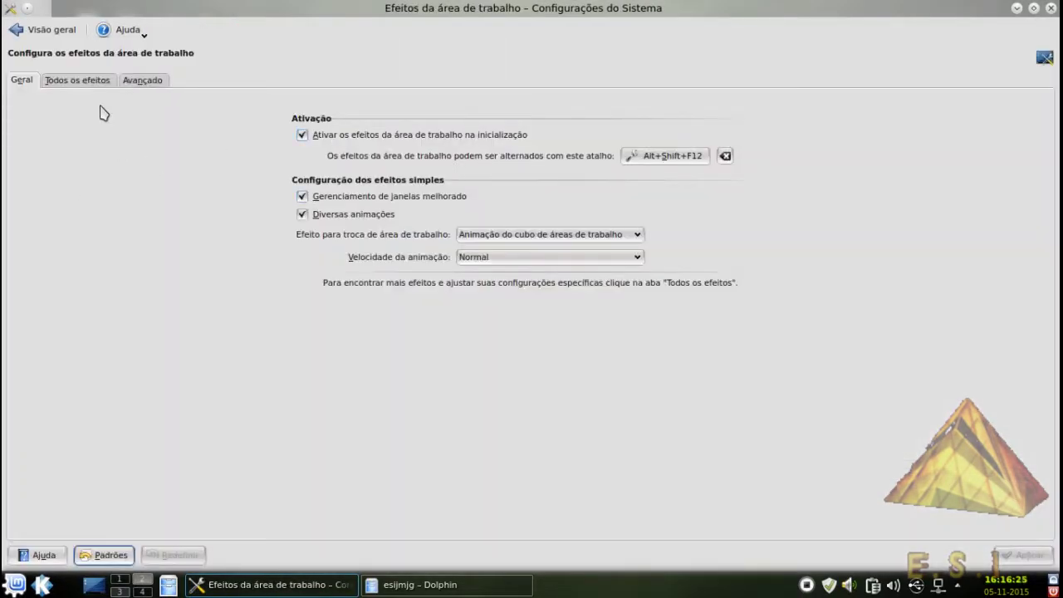
Scroll through the full Todos os efeitos list, then return to Visão geral
{"action": "left_click", "coordinate": [96, 80]}
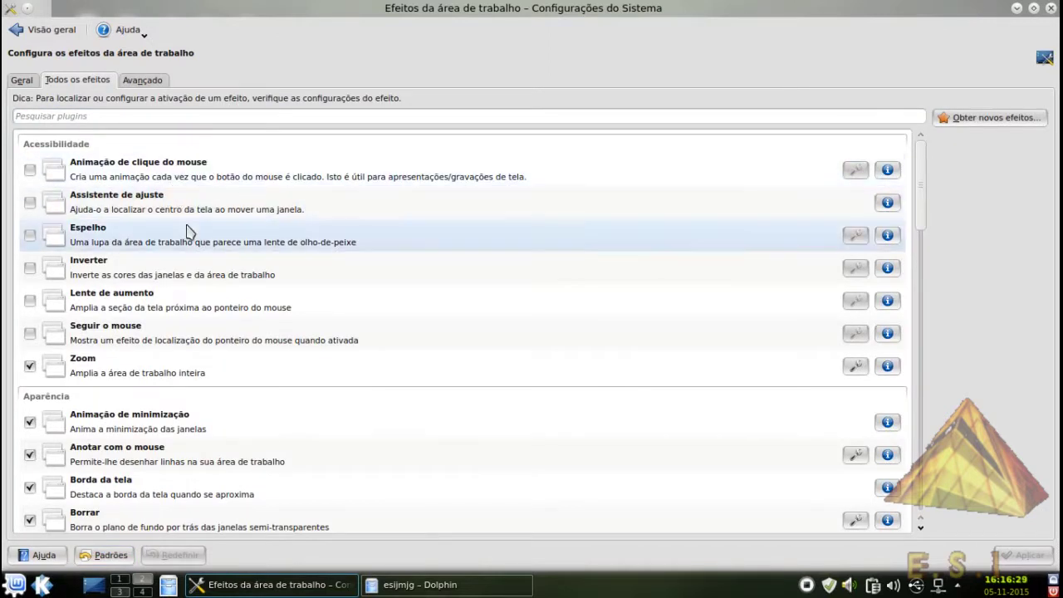
{"action": "scroll", "coordinate": [199, 272], "scroll_direction": "down", "scroll_amount": 1}
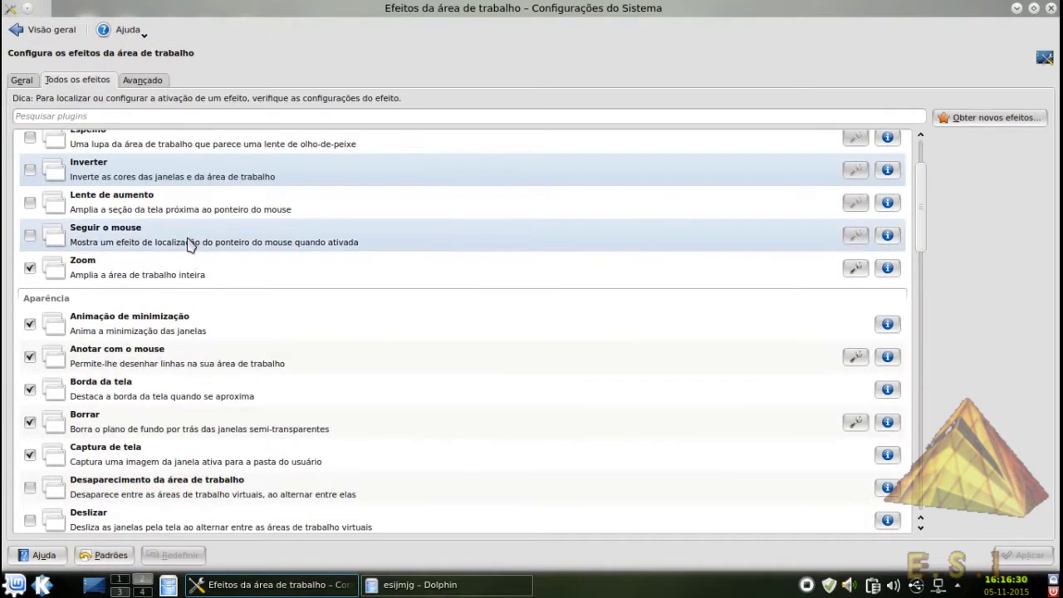
{"action": "scroll", "coordinate": [184, 262], "scroll_direction": "down", "scroll_amount": 2}
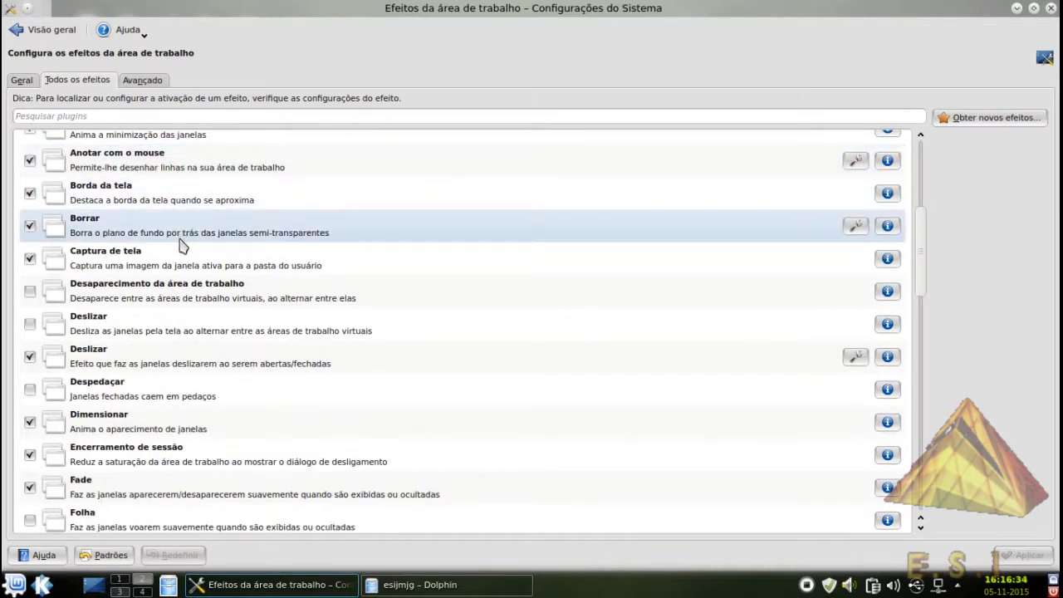
{"action": "scroll", "coordinate": [193, 296], "scroll_direction": "down", "scroll_amount": 2}
{"action": "scroll", "coordinate": [193, 295], "scroll_direction": "down", "scroll_amount": 6}
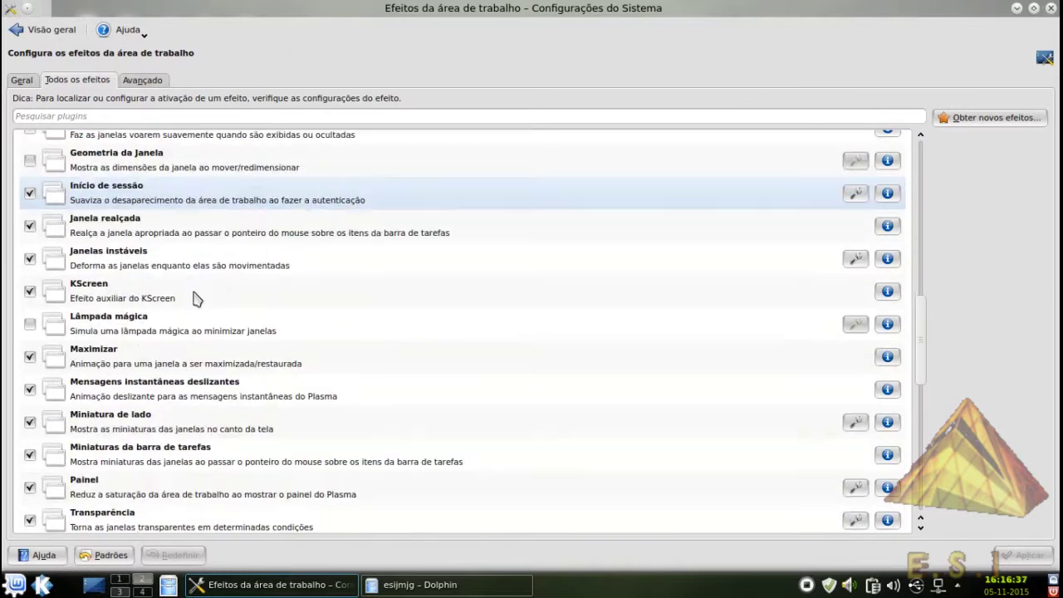
{"action": "scroll", "coordinate": [196, 298], "scroll_direction": "down", "scroll_amount": 3}
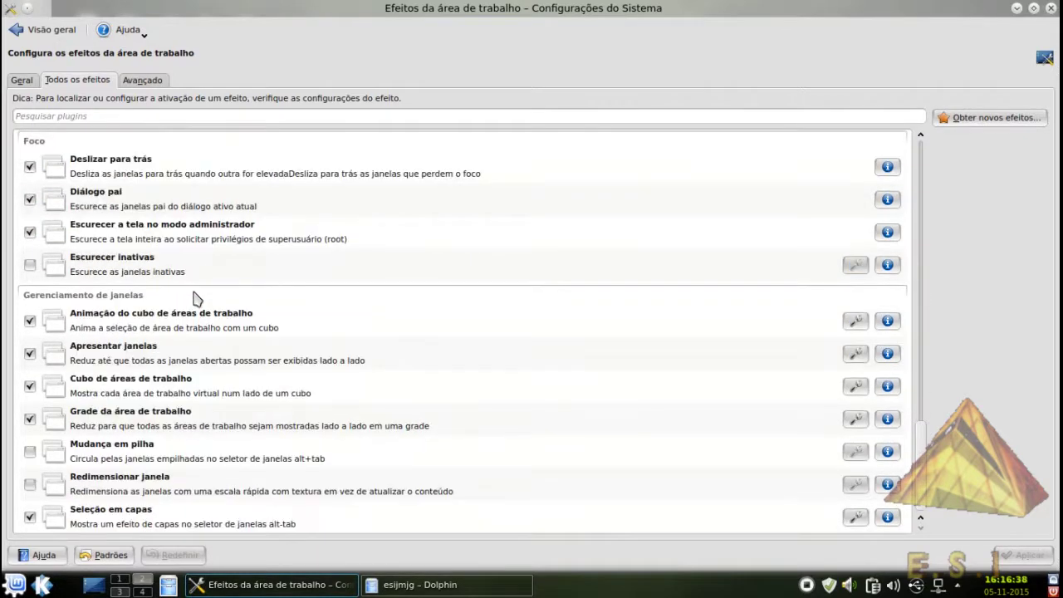
{"action": "left_click", "coordinate": [29, 27]}
Browse downloadable window decorations from workspace appearance, then close the download dialog
{"action": "left_click", "coordinate": [143, 209]}
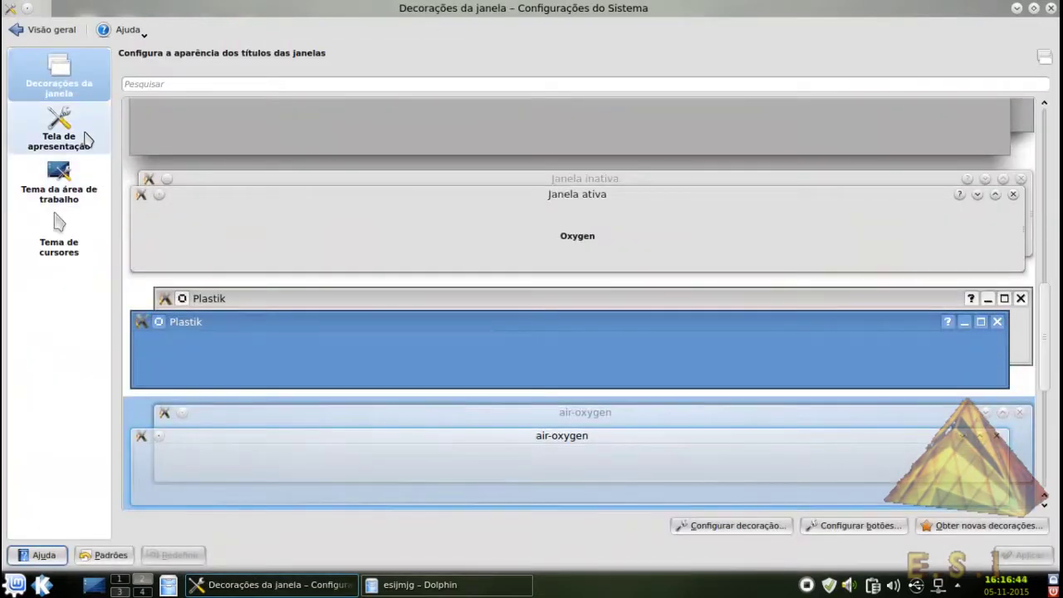
{"action": "left_click", "coordinate": [995, 529]}
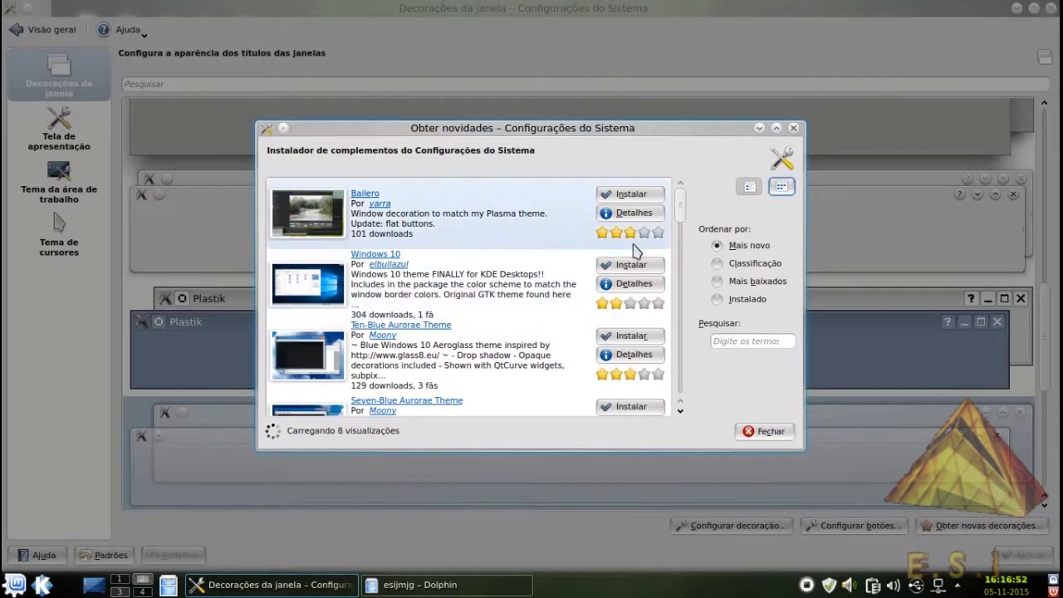
{"action": "scroll", "coordinate": [575, 280], "scroll_direction": "down", "scroll_amount": 10}
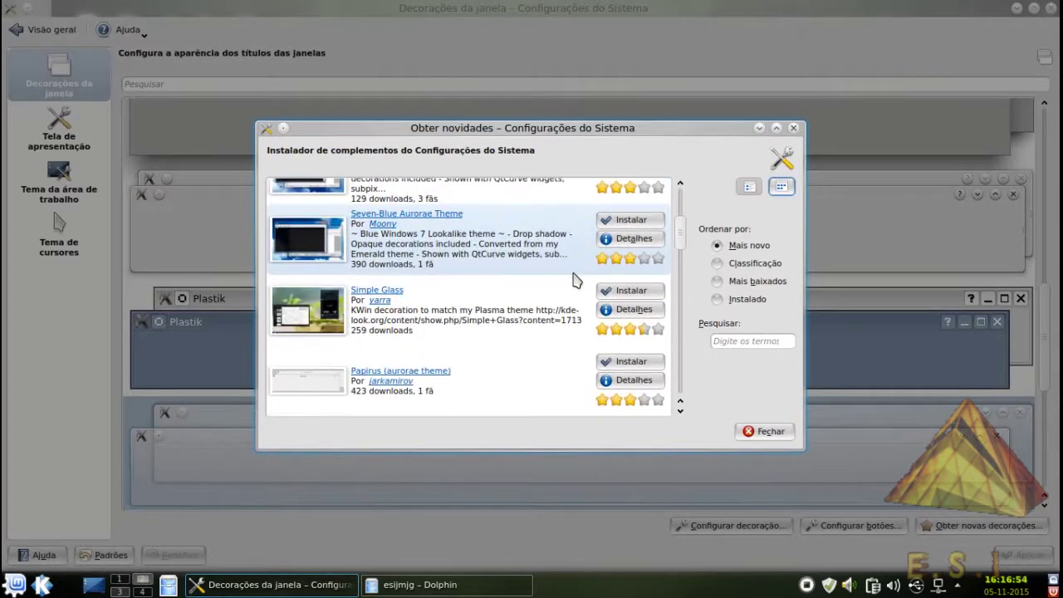
{"action": "left_click", "coordinate": [764, 430]}
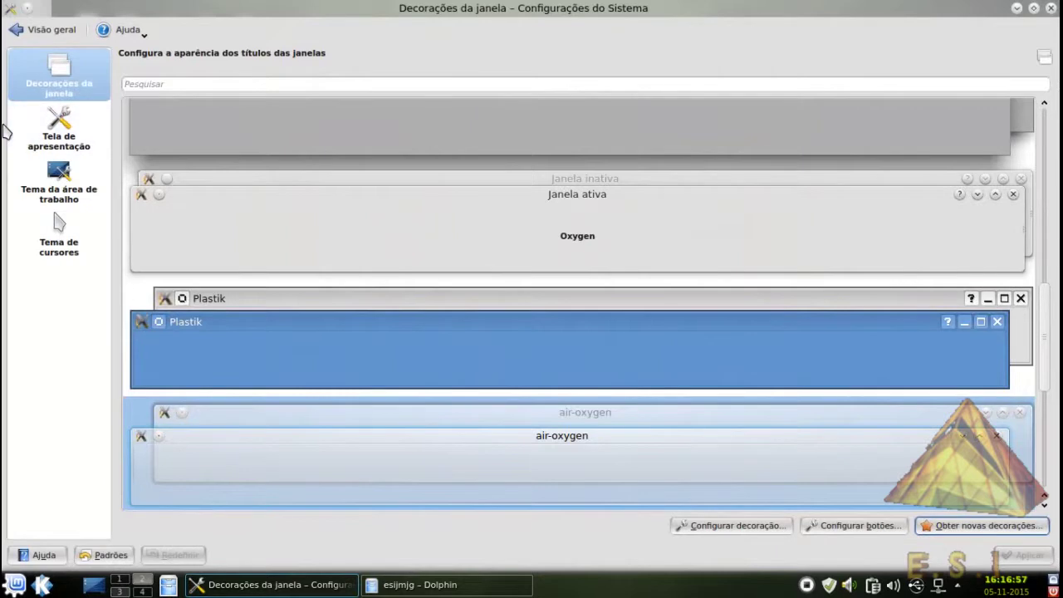
Preview the SteampunK, SimpleSmall, RedChenille-KDE, Sabayon, Padrão, Plasma5, Minimalistic and KplasPower 7 splash themes
{"action": "left_click", "coordinate": [51, 137]}
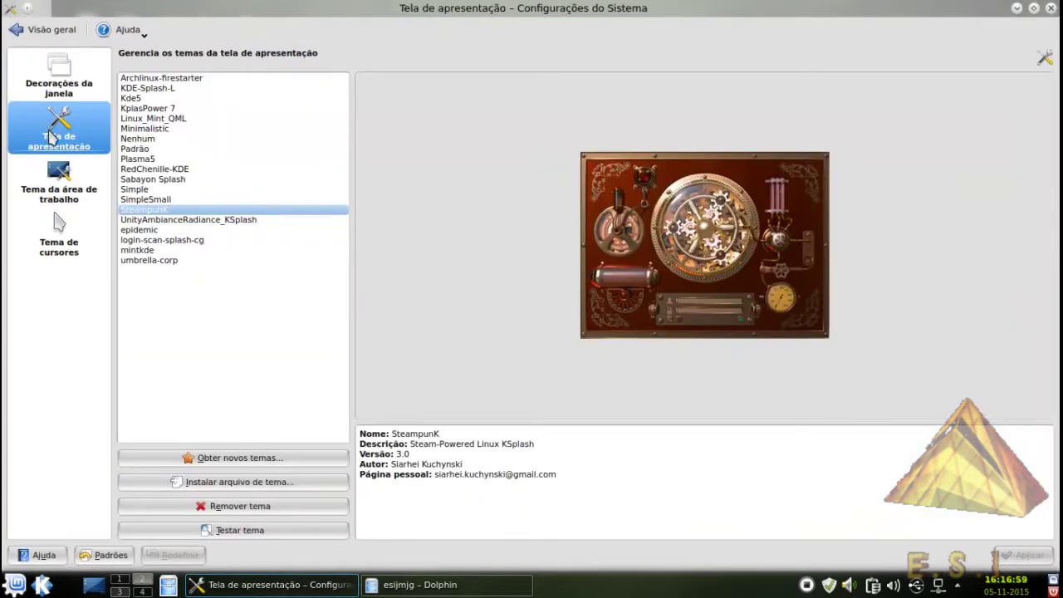
{"action": "left_click", "coordinate": [181, 208]}
{"action": "left_click", "coordinate": [181, 199]}
{"action": "left_click", "coordinate": [182, 169]}
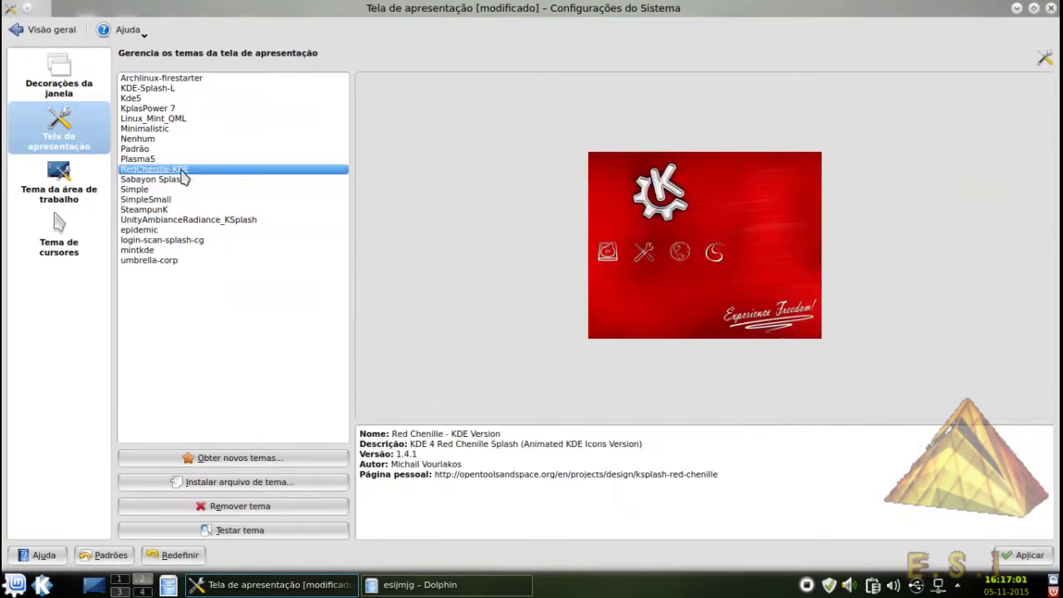
{"action": "left_click", "coordinate": [184, 179]}
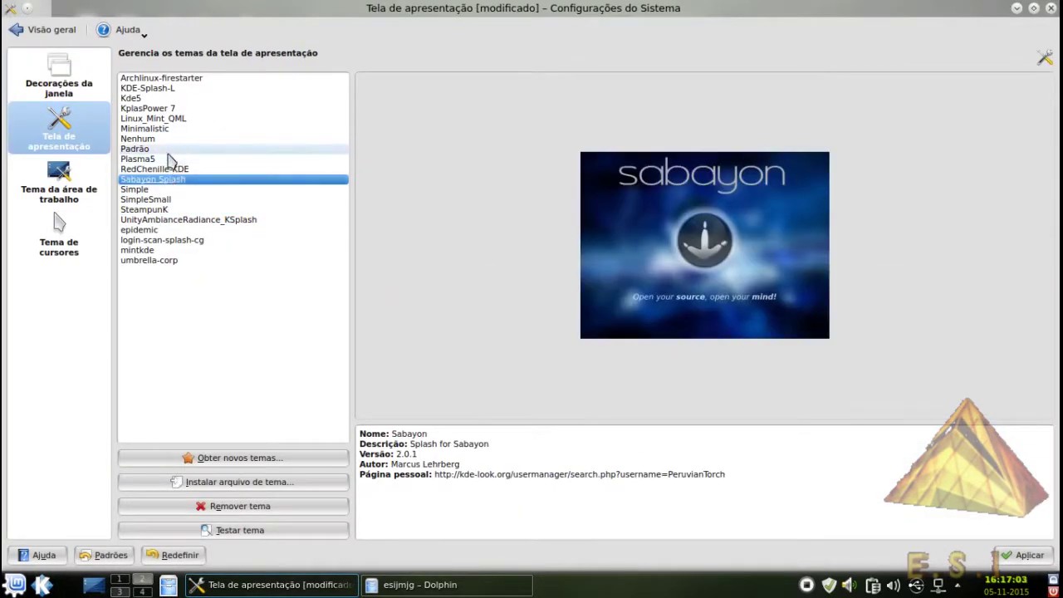
{"action": "left_click", "coordinate": [169, 150]}
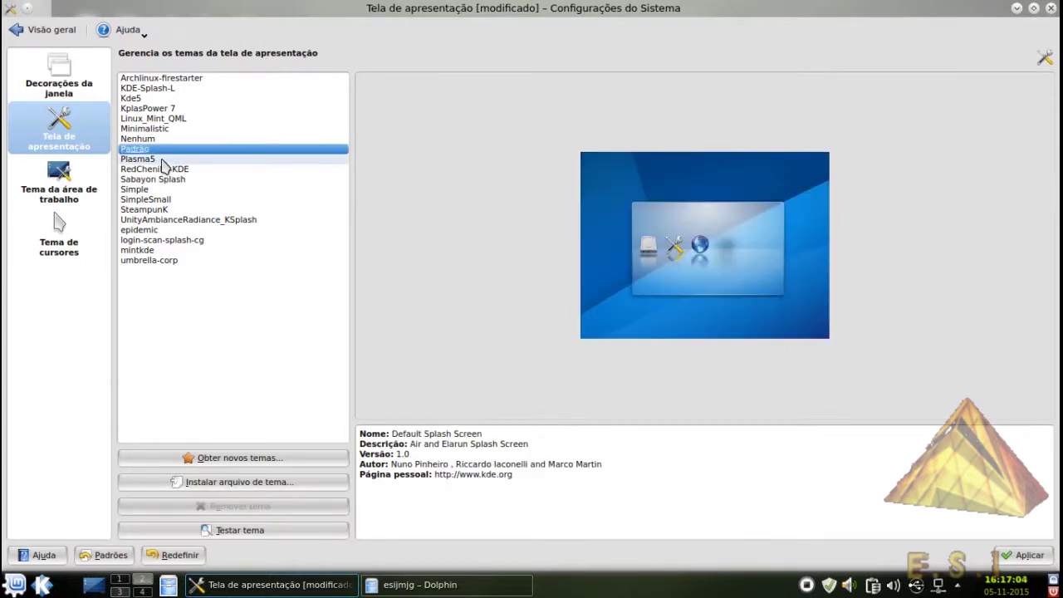
{"action": "left_click", "coordinate": [164, 158]}
{"action": "left_click", "coordinate": [166, 128]}
{"action": "left_click", "coordinate": [172, 109]}
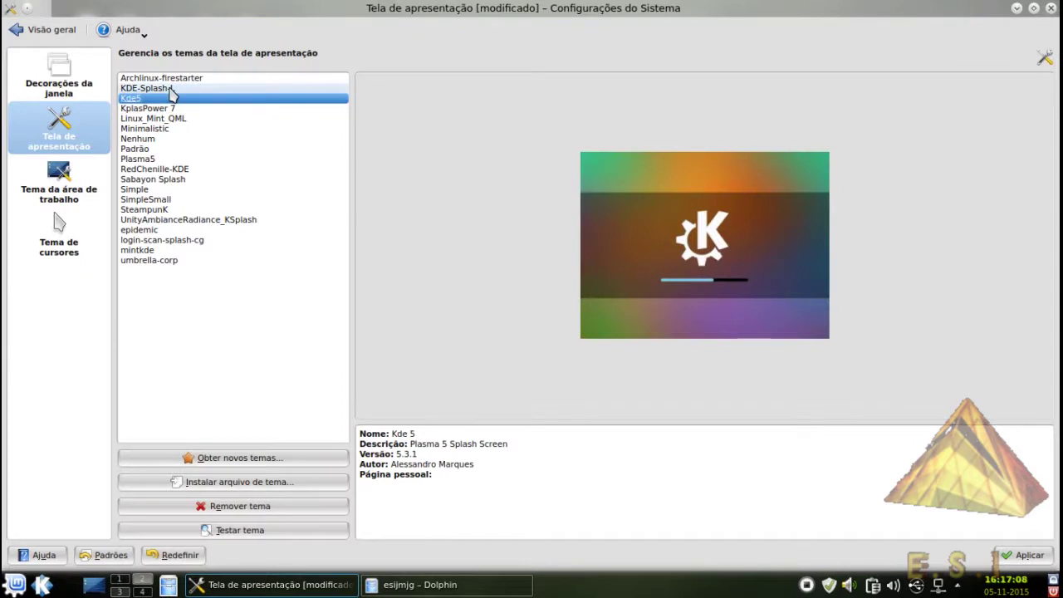
Compare KDE-Splash-L and mintkde, test the umbrella-corp splash, then view desktop themes
{"action": "left_click", "coordinate": [170, 88]}
{"action": "left_click", "coordinate": [186, 260]}
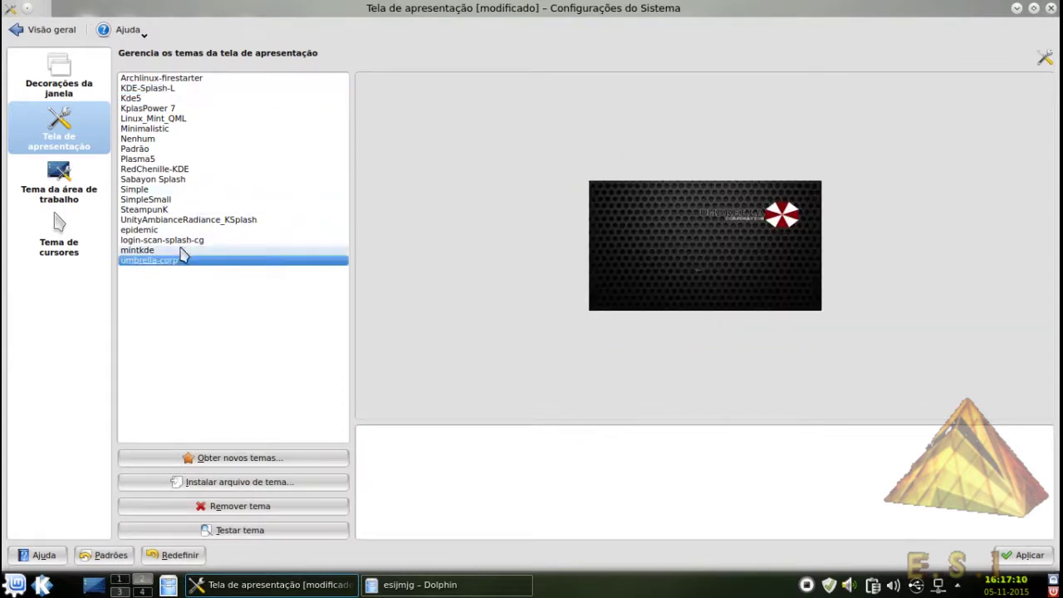
{"action": "left_click", "coordinate": [181, 250]}
{"action": "left_click", "coordinate": [183, 261]}
{"action": "left_click", "coordinate": [204, 528]}
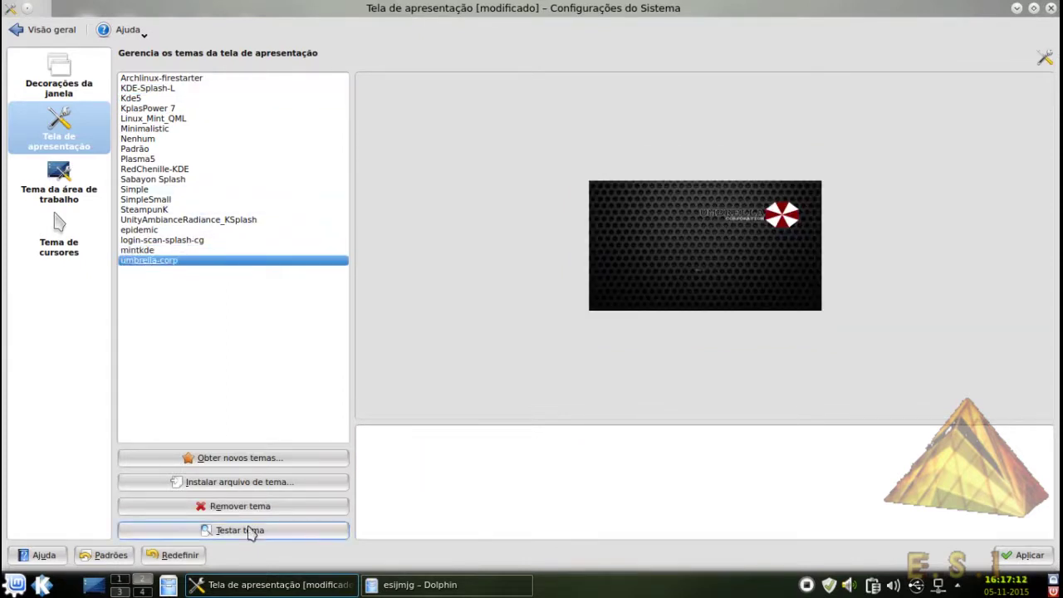
{"action": "left_click", "coordinate": [59, 184]}
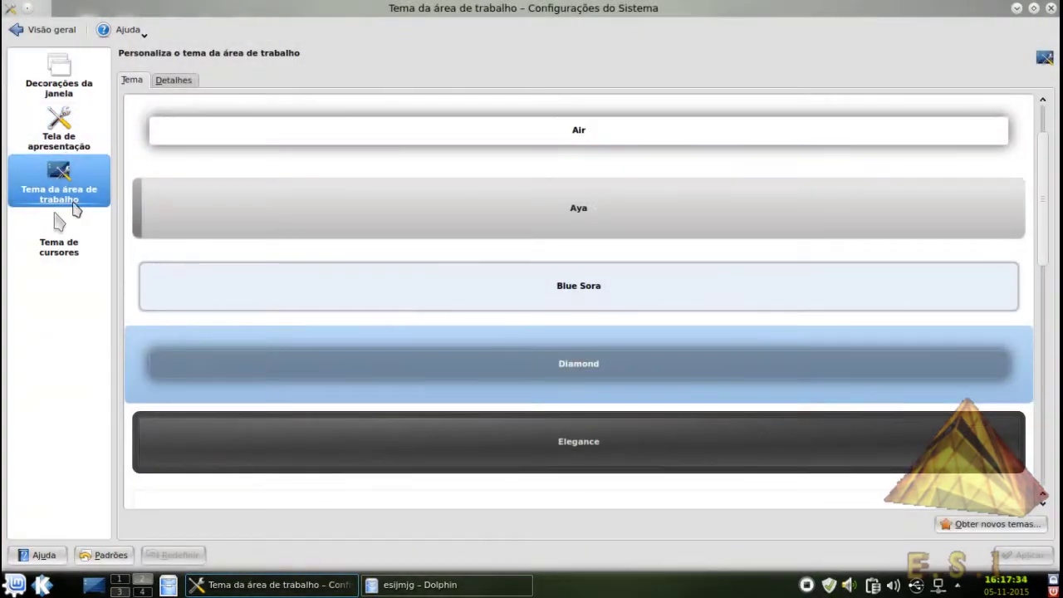
Look at the cursor theme and window behaviour pages, returning to Visão geral each time
{"action": "left_click", "coordinate": [57, 218]}
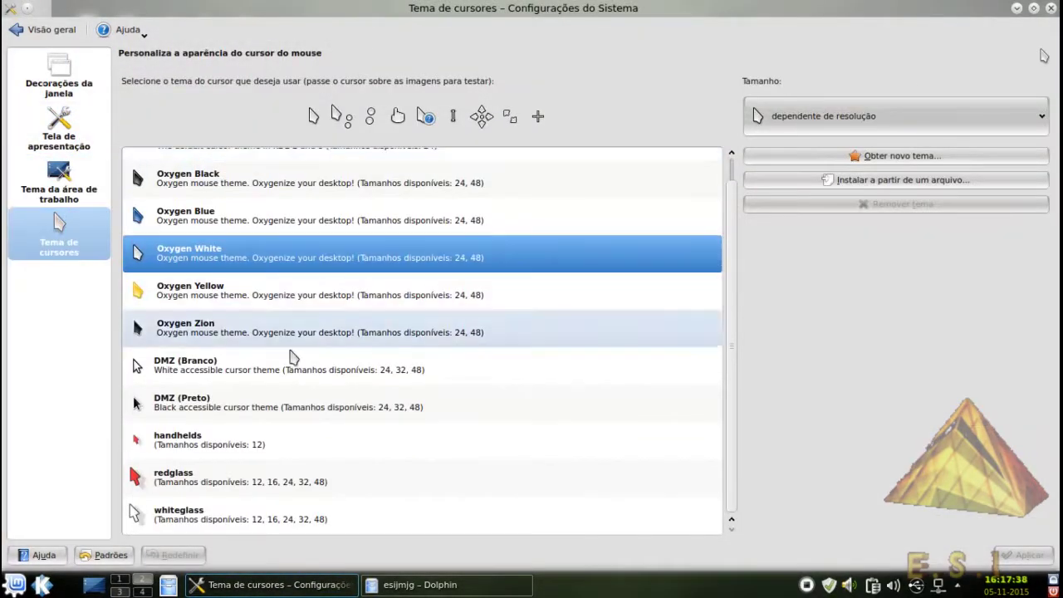
{"action": "left_click", "coordinate": [46, 29]}
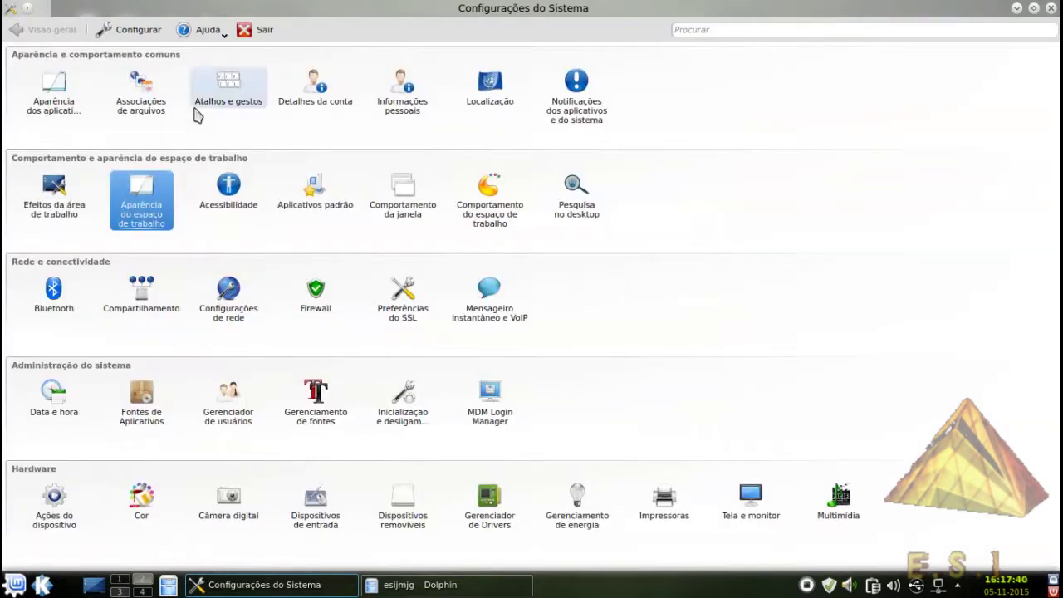
{"action": "left_click", "coordinate": [422, 210]}
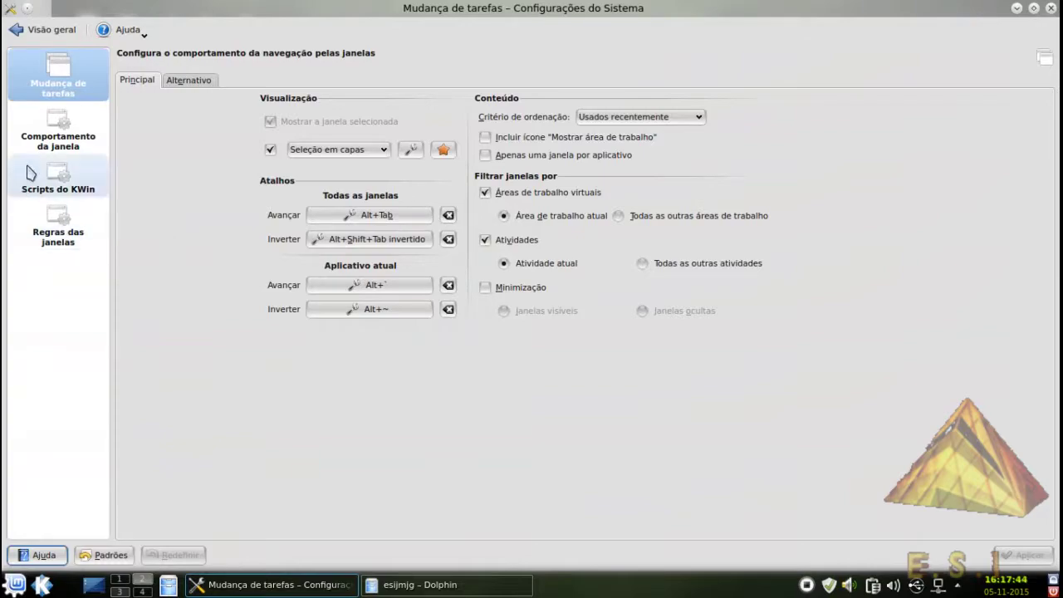
{"action": "left_click", "coordinate": [35, 30]}
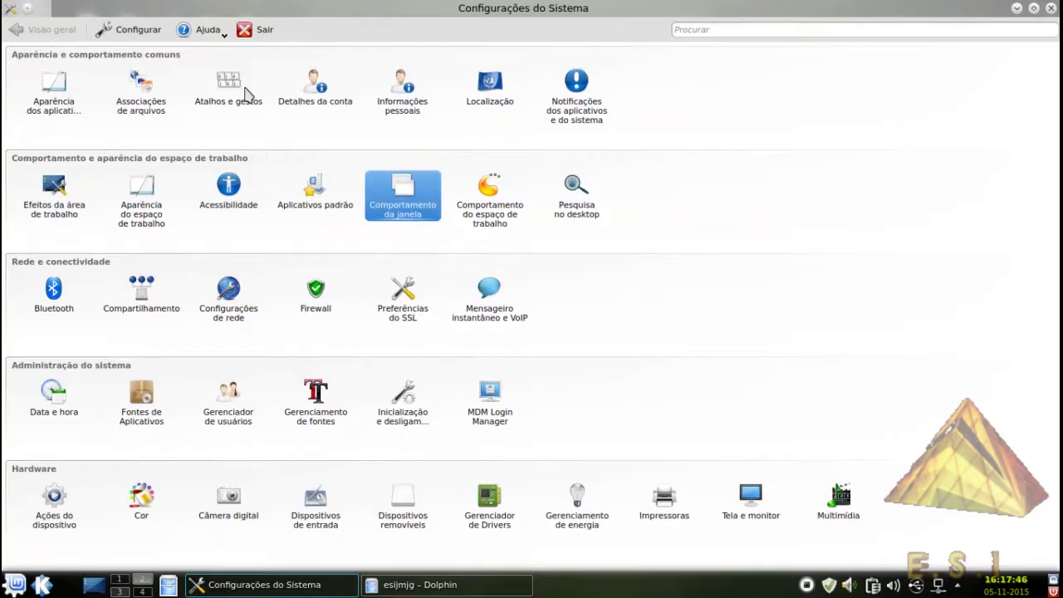
Review the virtual desktops settings and their Mudança tab, then go to Contornos da tela
{"action": "left_click", "coordinate": [518, 211]}
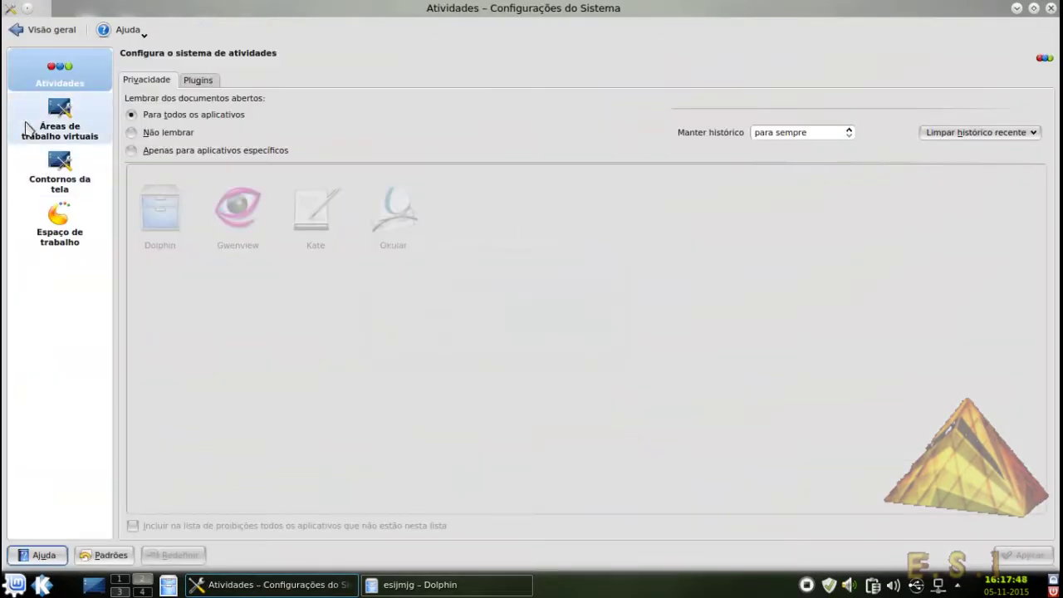
{"action": "left_click", "coordinate": [29, 131]}
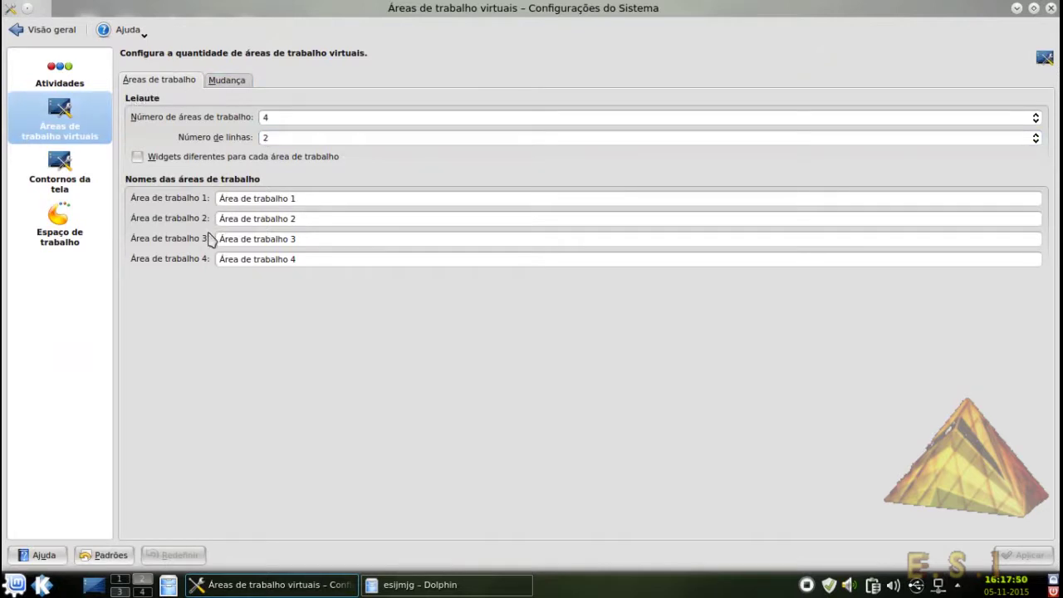
{"action": "left_click", "coordinate": [227, 81]}
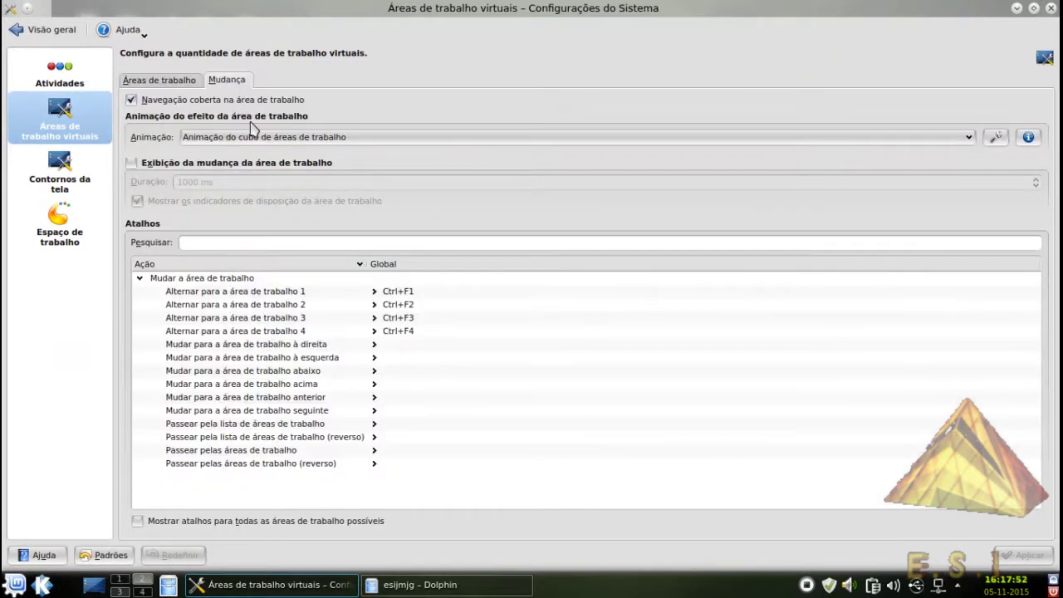
{"action": "left_click", "coordinate": [17, 185]}
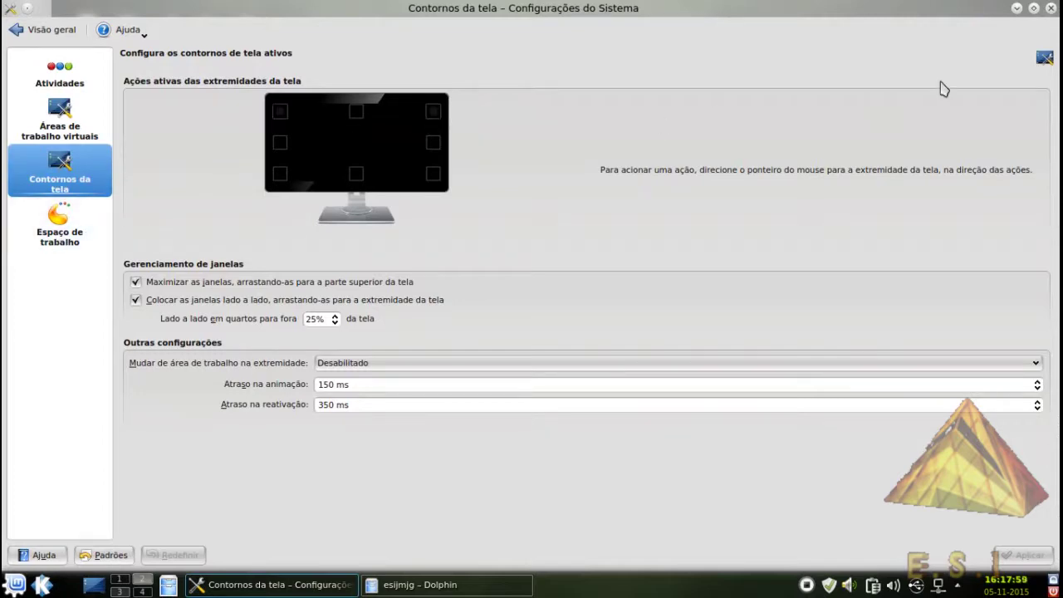
Test the screen corners with the desktop cube, then view the Espaço de trabalho options
{"action": "mouse_move", "coordinate": [1061, 0]}
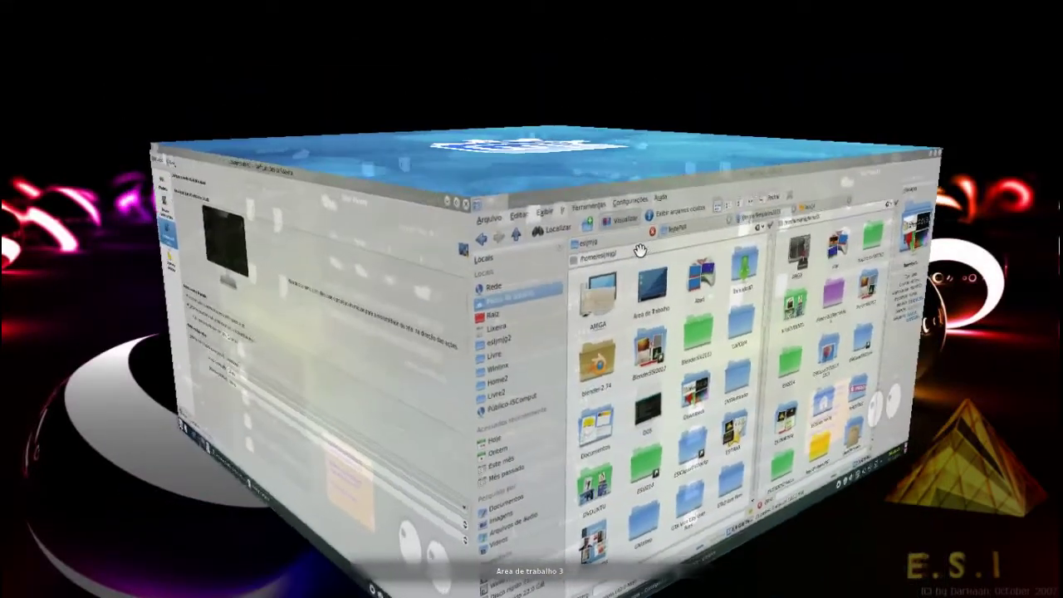
{"action": "left_click_drag", "start_coordinate": [639, 250], "coordinate": [740, 220]}
{"action": "left_click", "coordinate": [723, 225]}
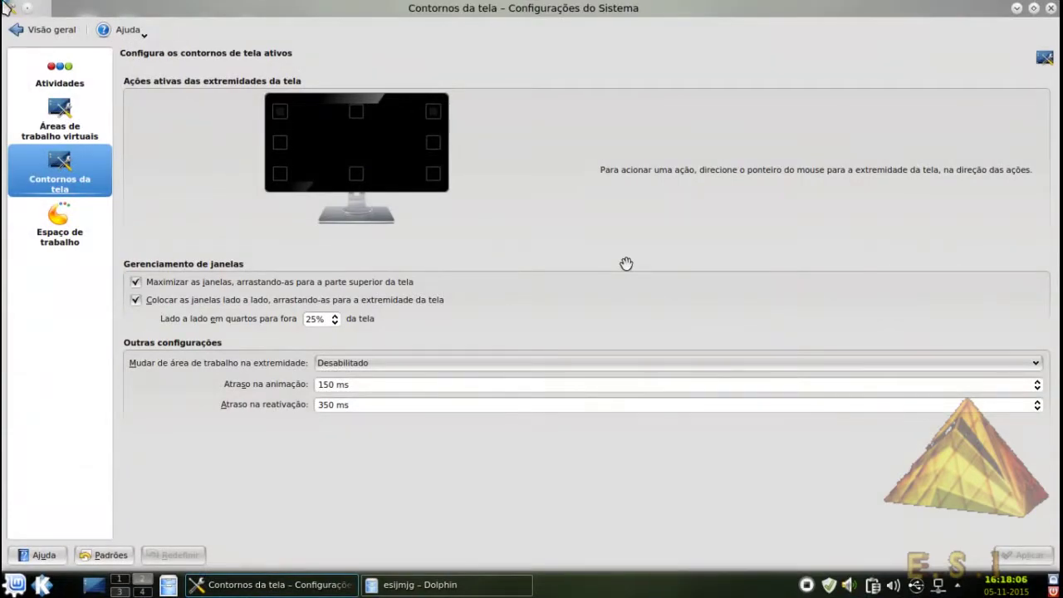
{"action": "mouse_move", "coordinate": [2, 2]}
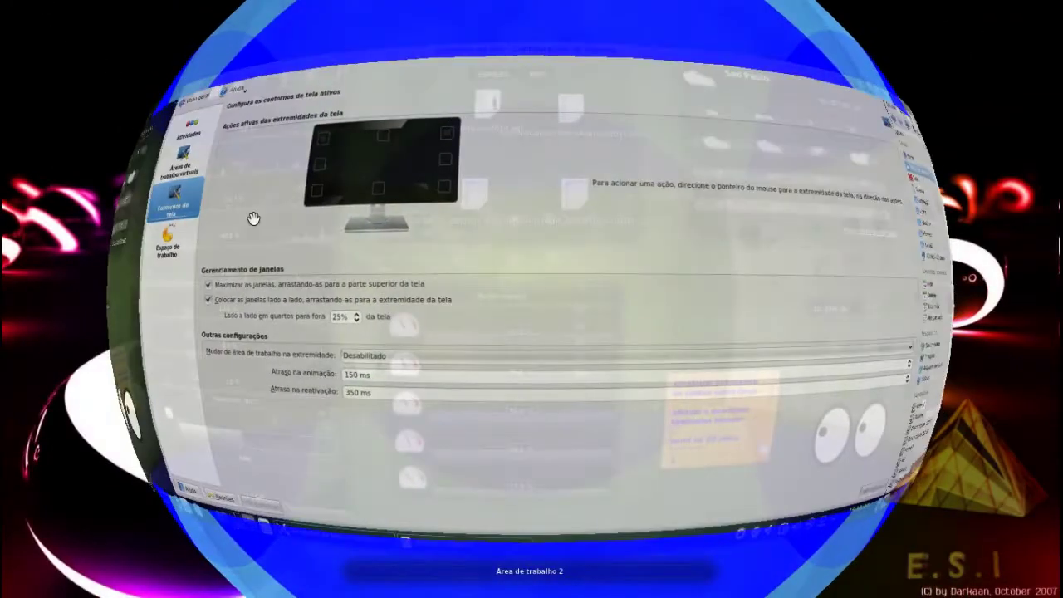
{"action": "left_click_drag", "start_coordinate": [249, 166], "coordinate": [310, 213]}
{"action": "left_click", "coordinate": [309, 214]}
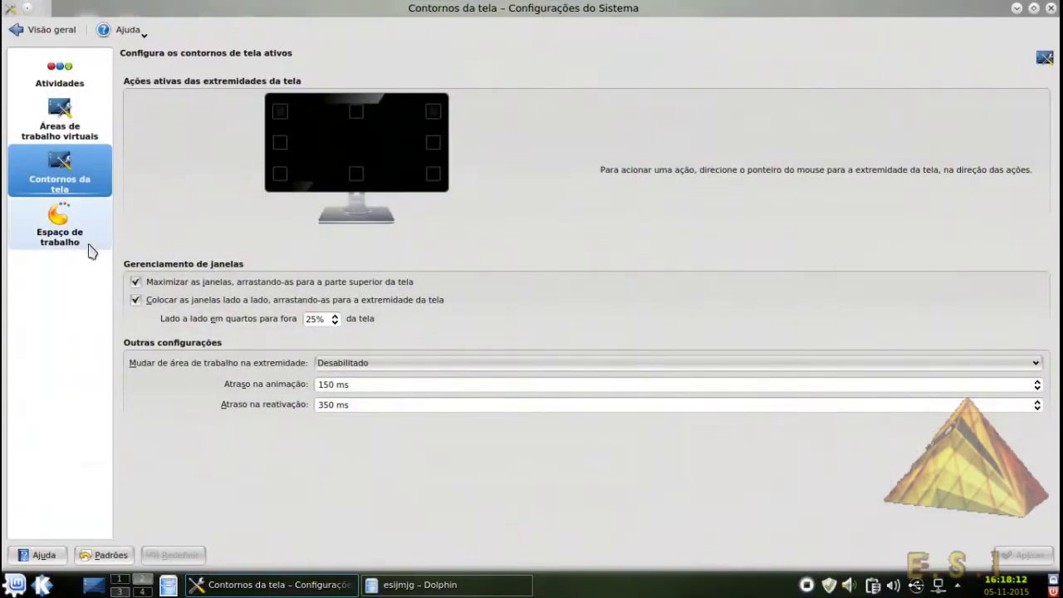
{"action": "left_click", "coordinate": [75, 242]}
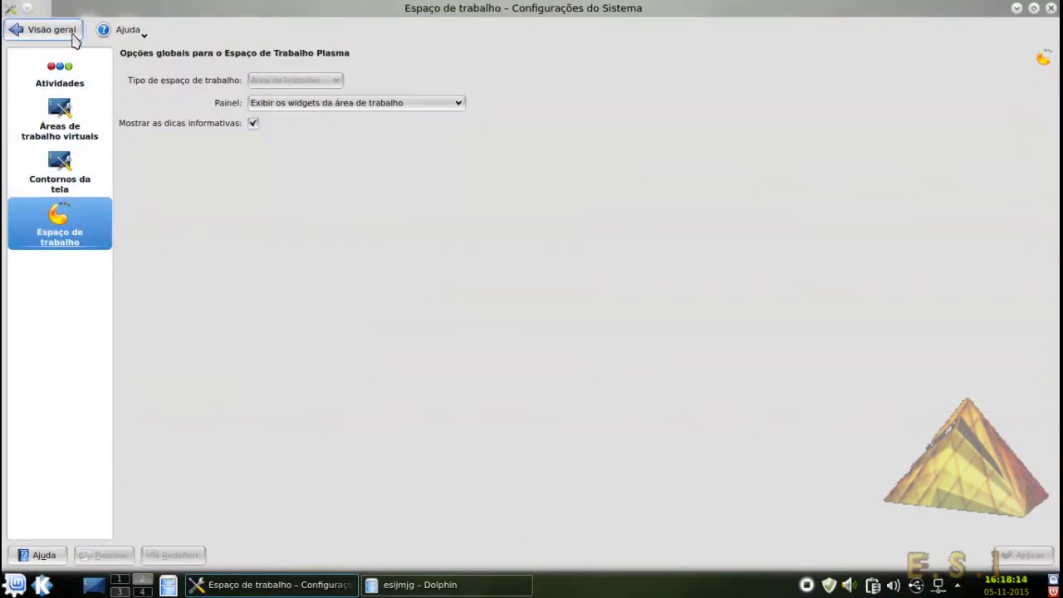
Open Fontes de Aplicativos from the overview and enter the administrator password
{"action": "left_click", "coordinate": [71, 33]}
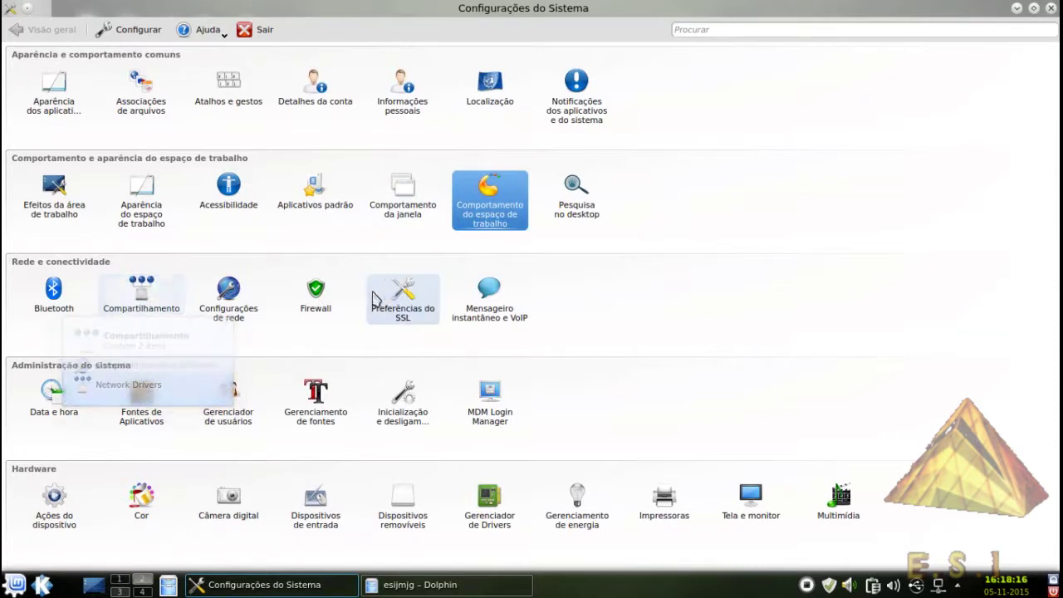
{"action": "left_click", "coordinate": [152, 412]}
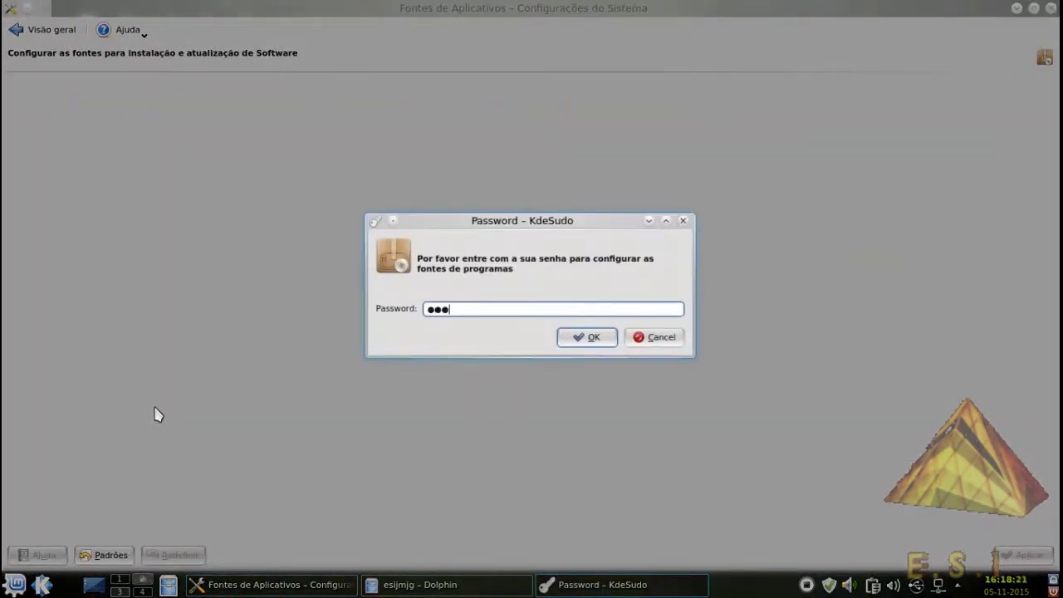
{"action": "type", "text": "•••••••"}
{"action": "key", "text": "Return"}
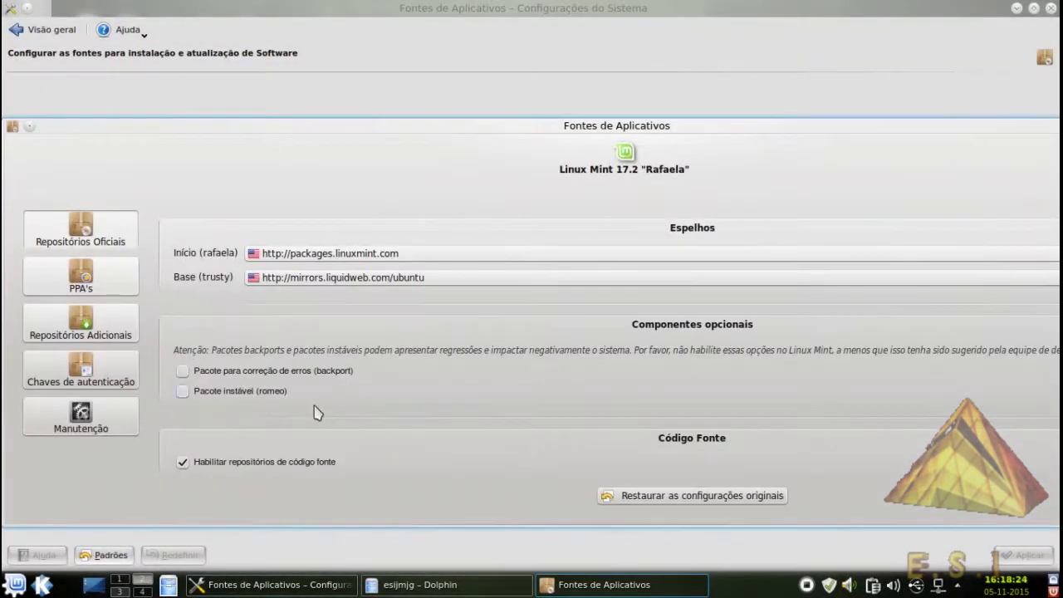
Open the Linux Mint and Ubuntu base mirror lists, cancelling both unchanged
{"action": "left_click", "coordinate": [337, 255]}
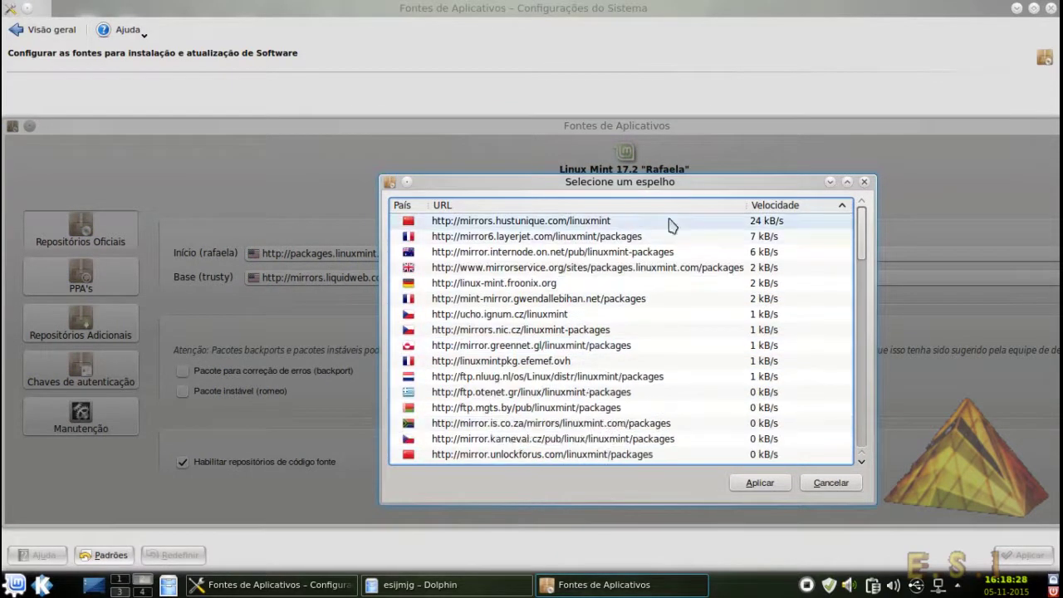
{"action": "left_click", "coordinate": [833, 485]}
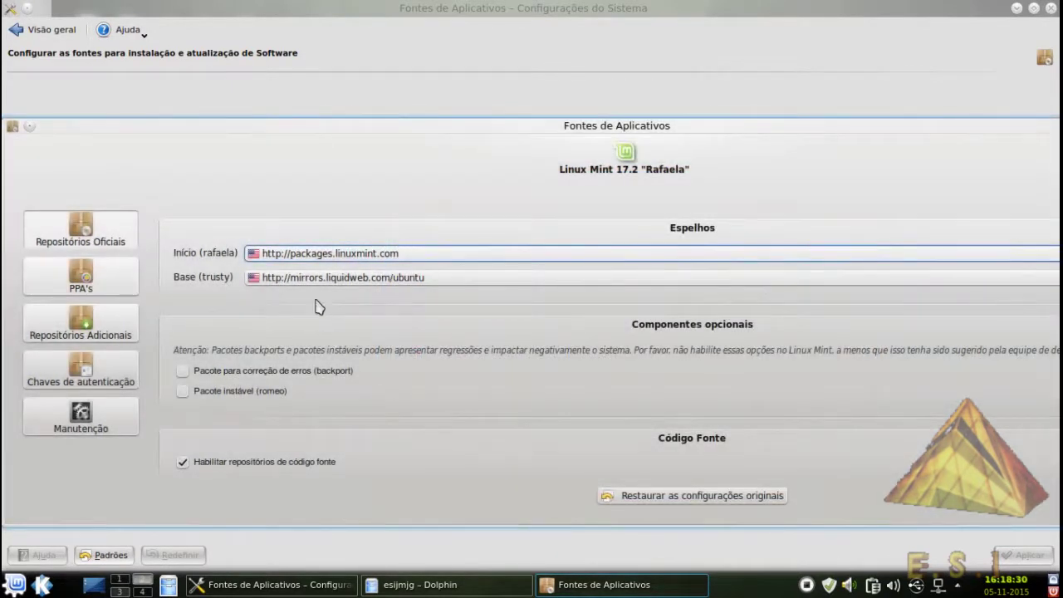
{"action": "left_click", "coordinate": [339, 281]}
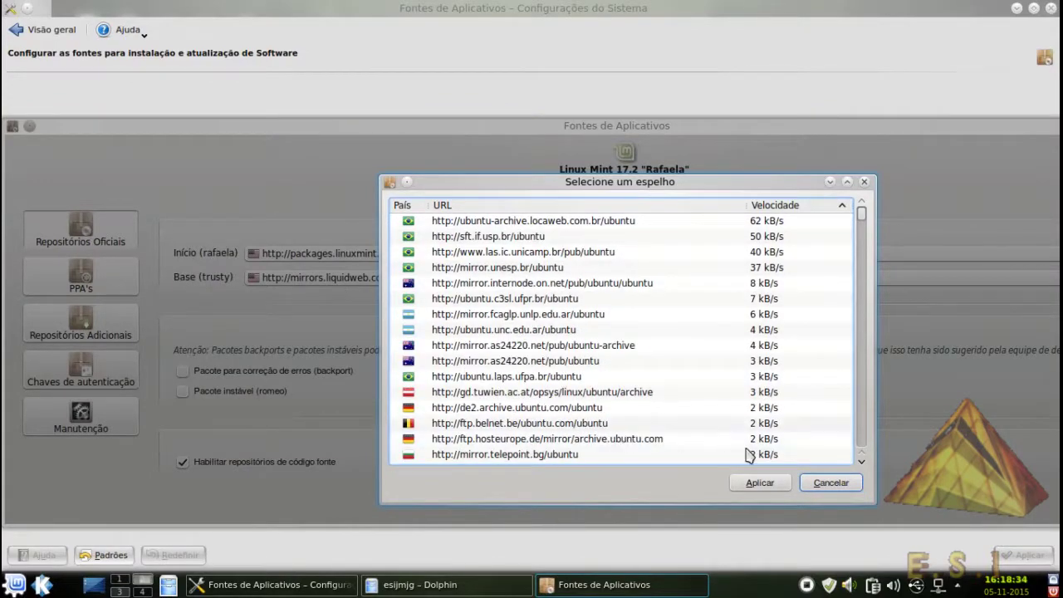
{"action": "left_click", "coordinate": [810, 486]}
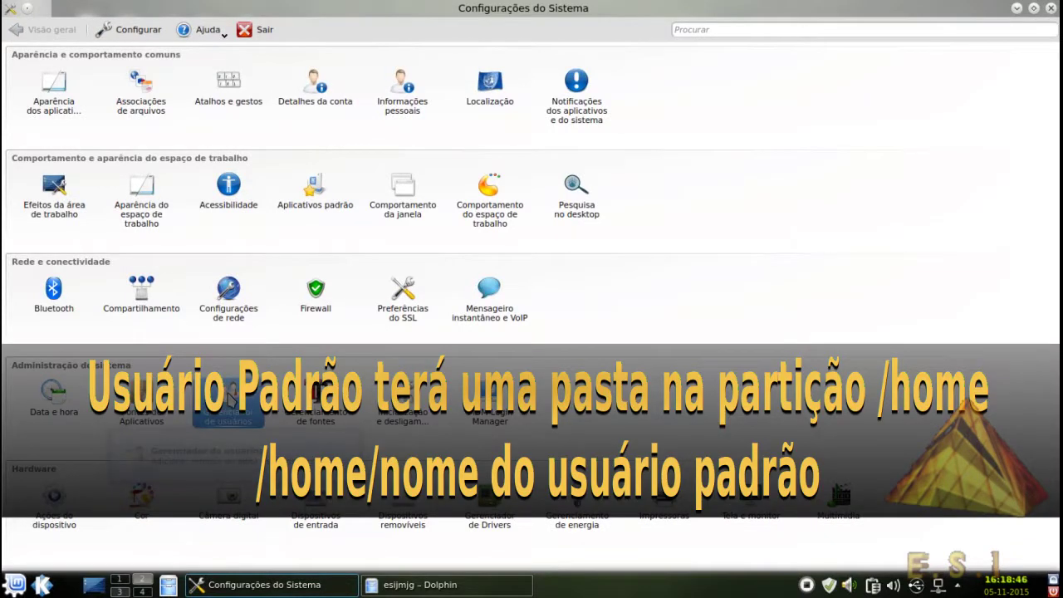
{"action": "left_click", "coordinate": [229, 400]}
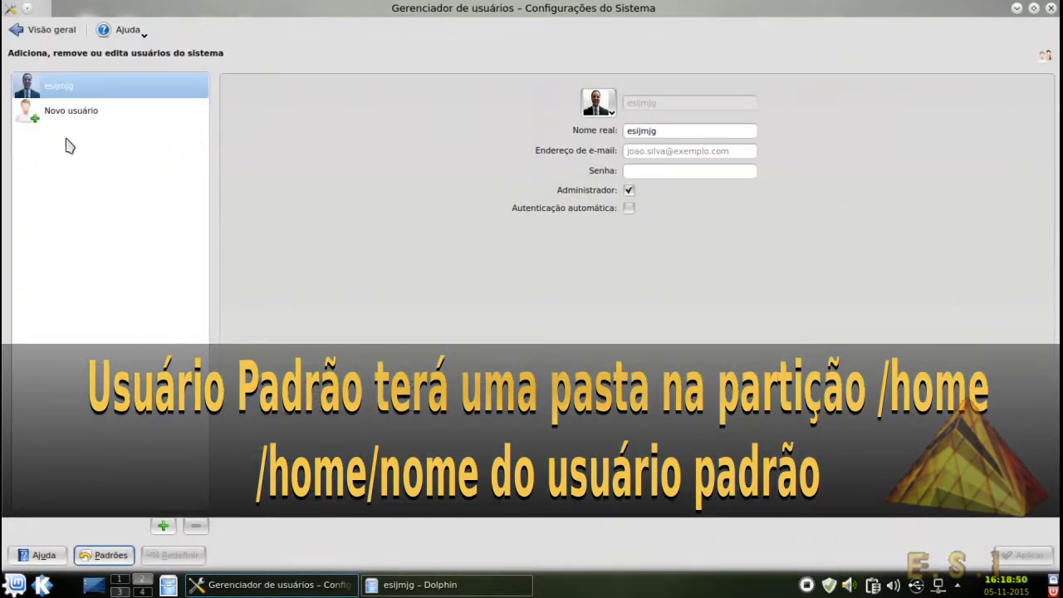
{"action": "left_click", "coordinate": [33, 34]}
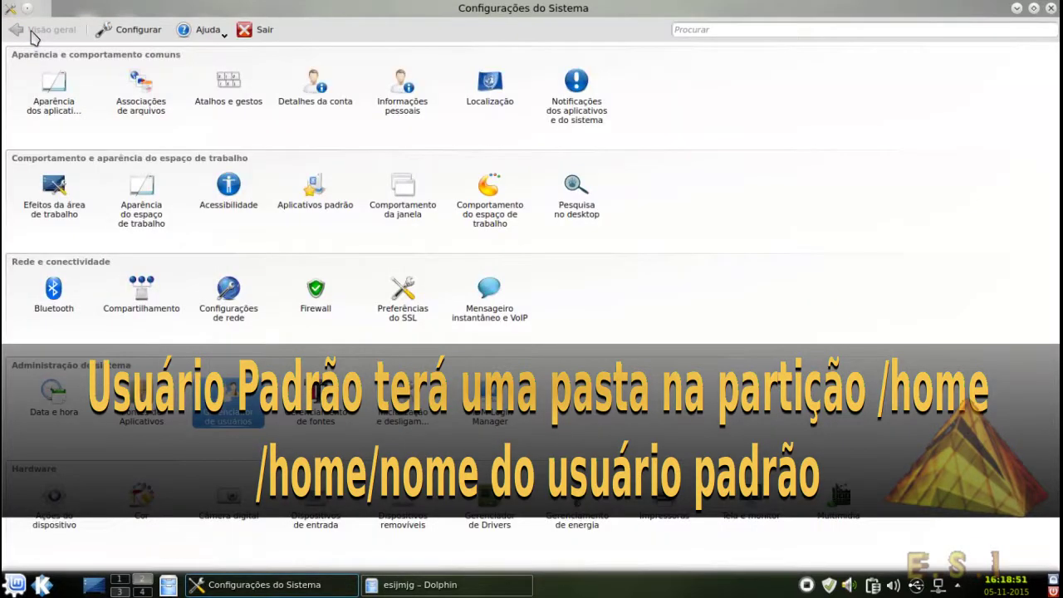
{"action": "left_click", "coordinate": [430, 413]}
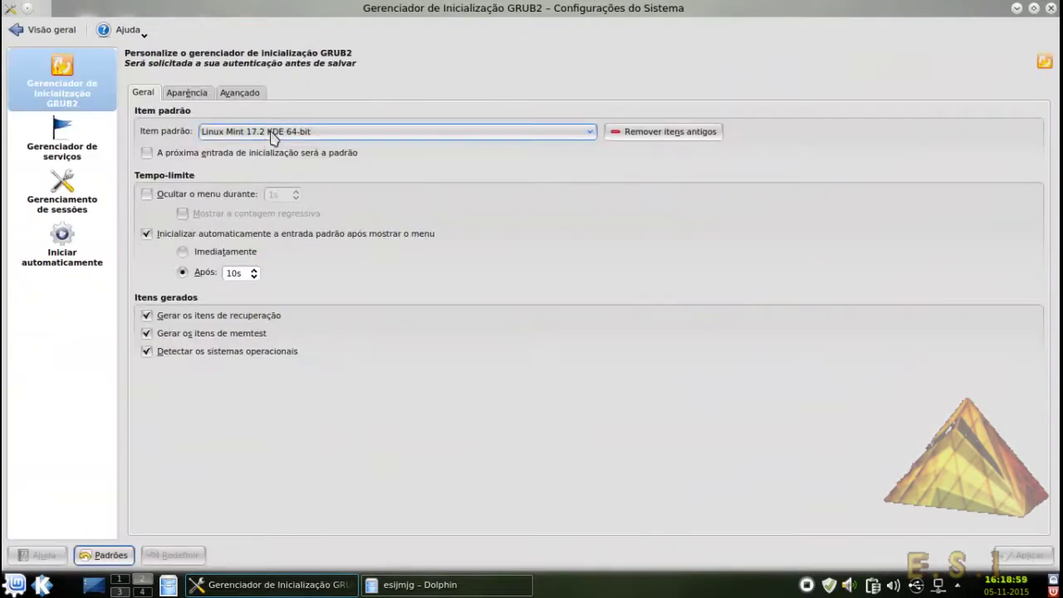
{"action": "left_click", "coordinate": [271, 132]}
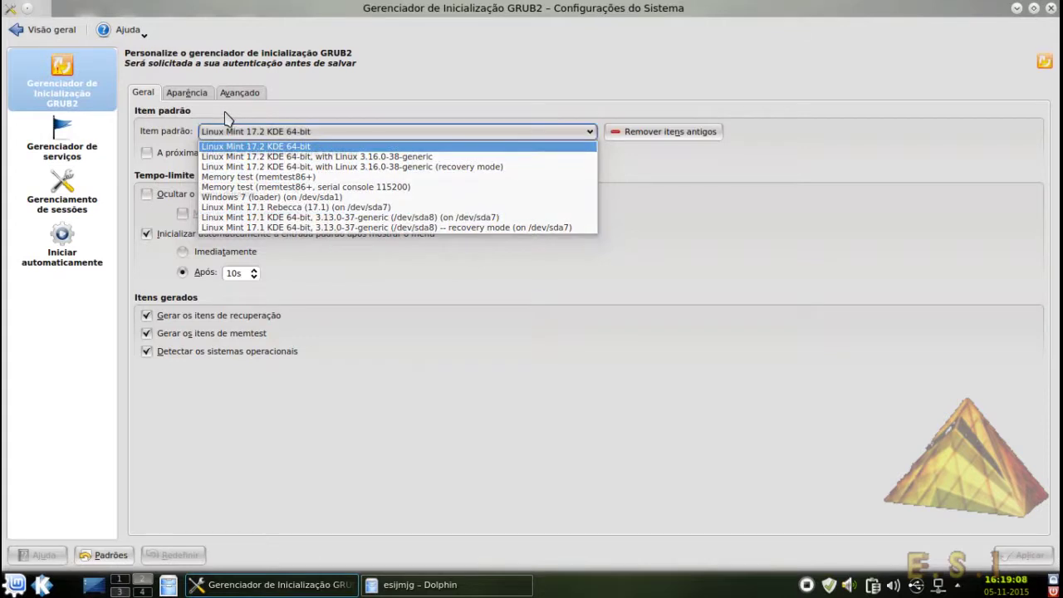
{"action": "left_click", "coordinate": [197, 98]}
{"action": "left_click", "coordinate": [196, 96]}
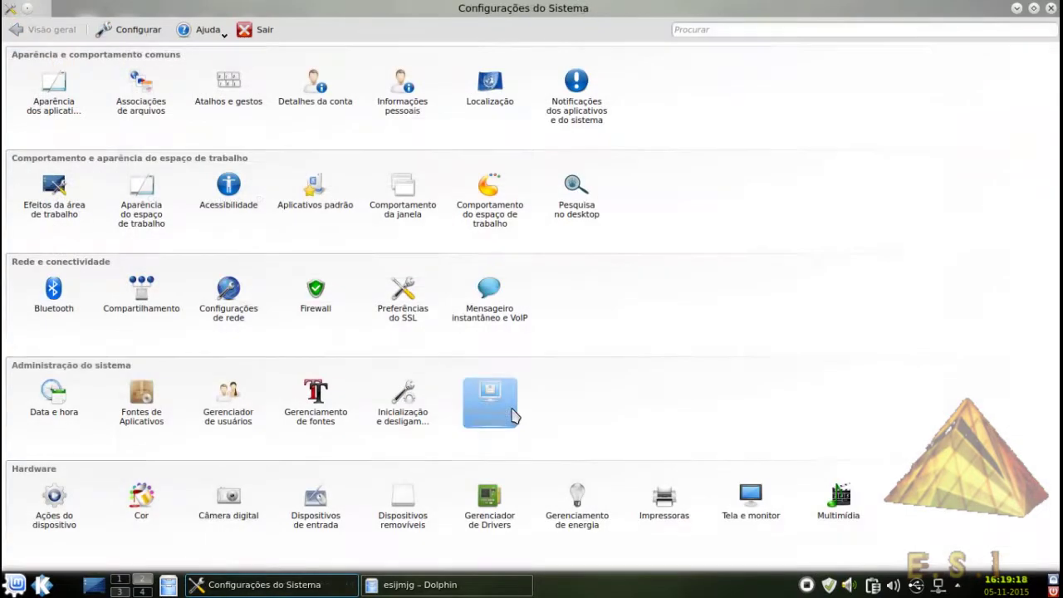
{"action": "left_click", "coordinate": [512, 415]}
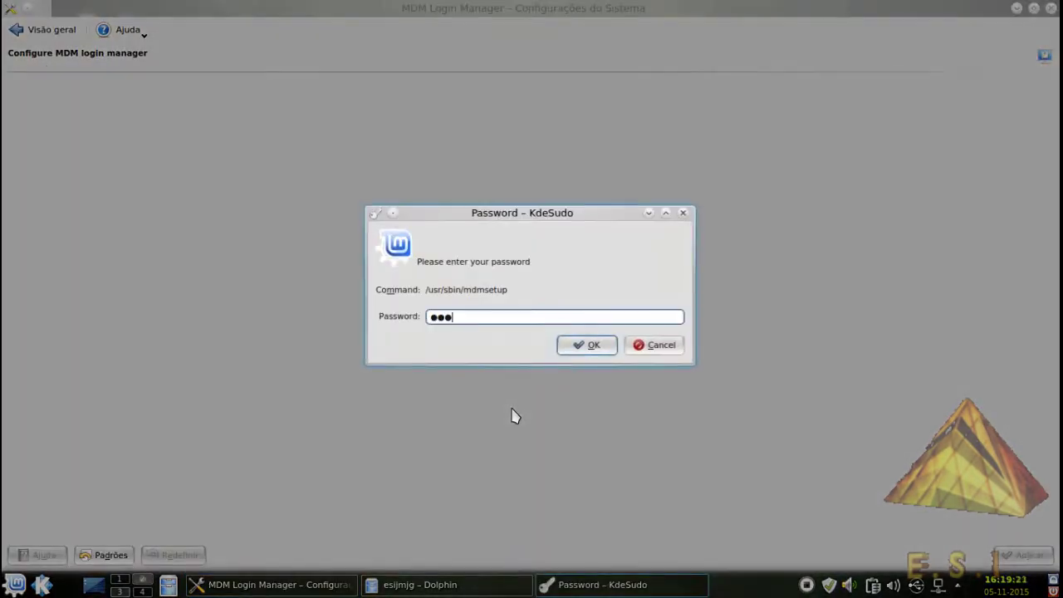
{"action": "key", "text": "Return"}
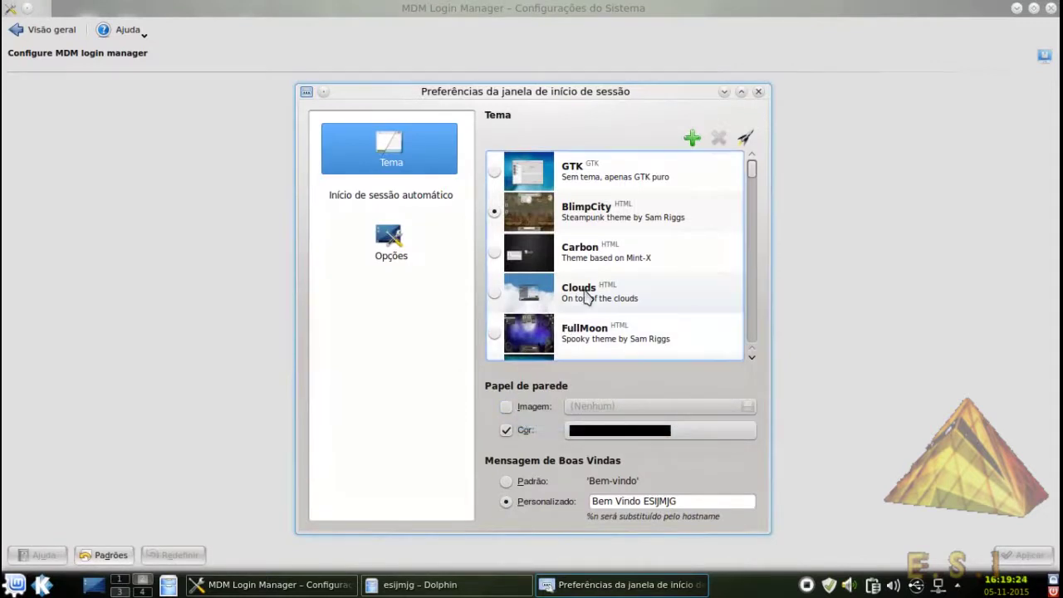
{"action": "scroll", "coordinate": [611, 298], "scroll_direction": "down", "scroll_amount": 2}
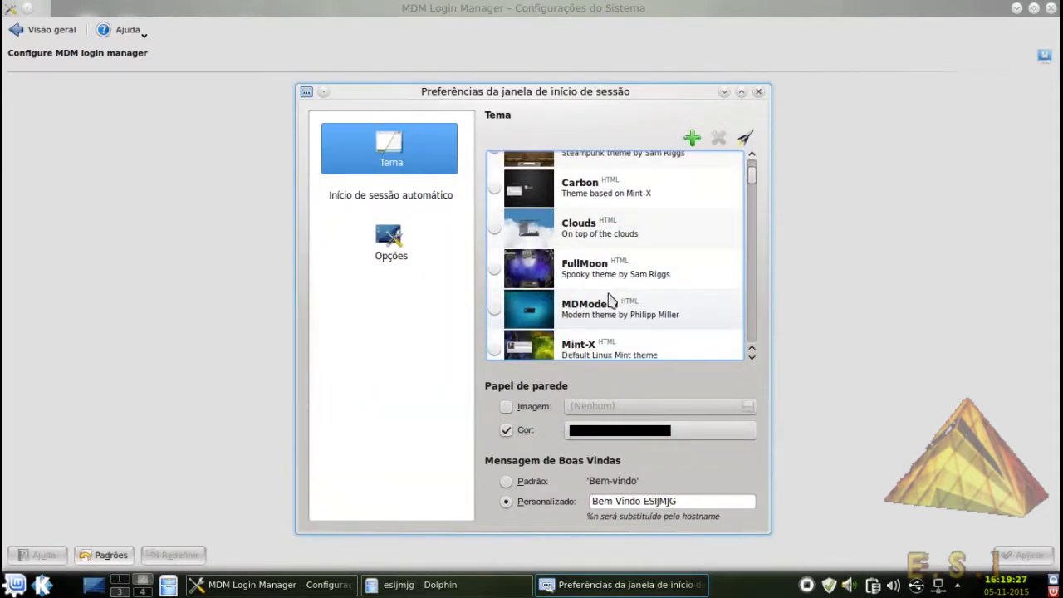
{"action": "scroll", "coordinate": [609, 299], "scroll_direction": "down", "scroll_amount": 5}
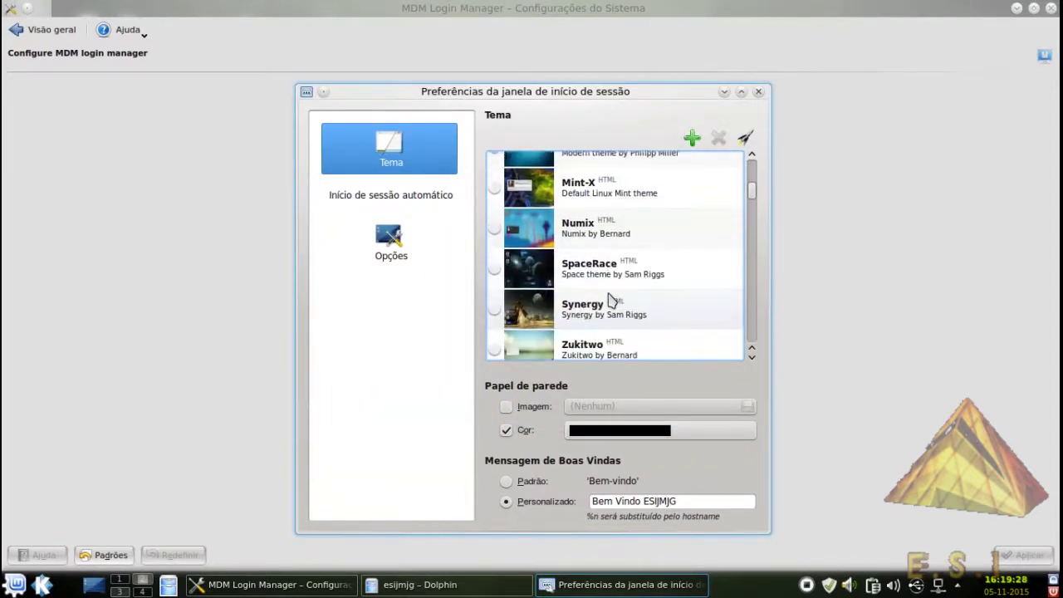
{"action": "scroll", "coordinate": [610, 298], "scroll_direction": "down", "scroll_amount": 15}
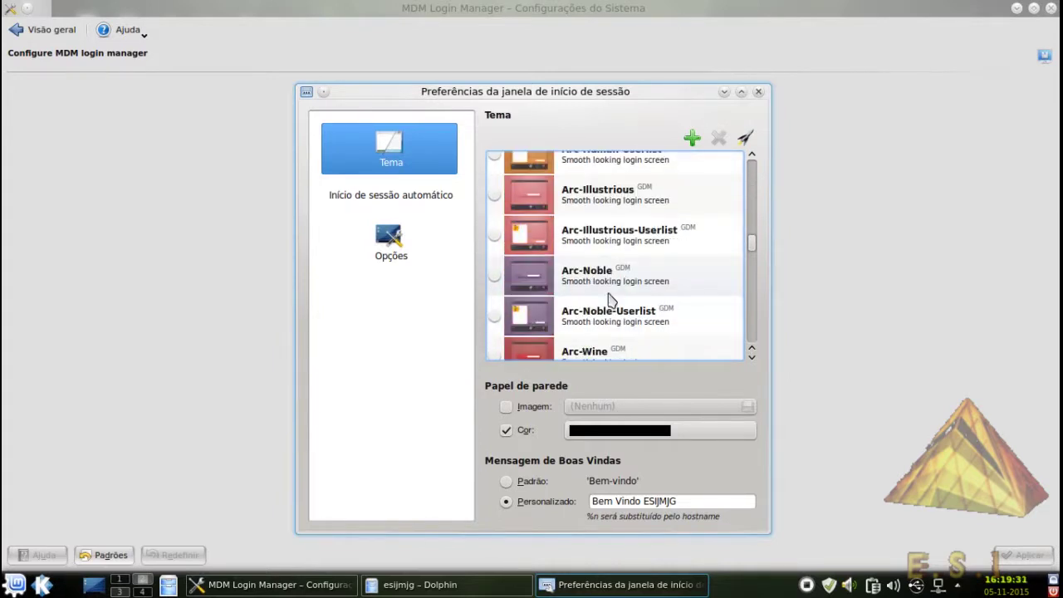
{"action": "scroll", "coordinate": [609, 299], "scroll_direction": "down", "scroll_amount": 5}
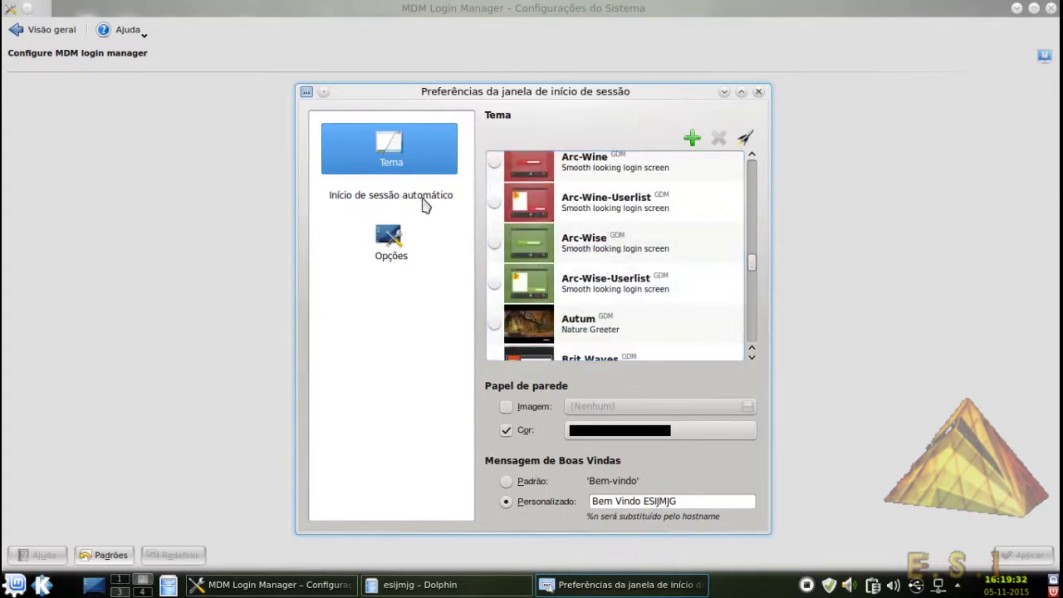
{"action": "left_click", "coordinate": [425, 199]}
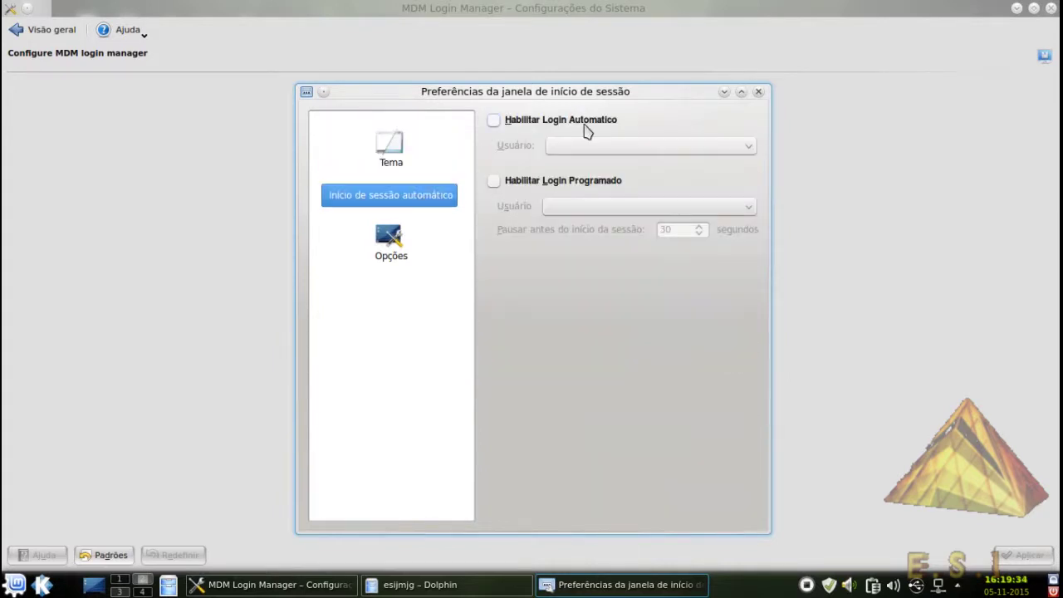
{"action": "left_click", "coordinate": [409, 272]}
{"action": "left_click", "coordinate": [404, 262]}
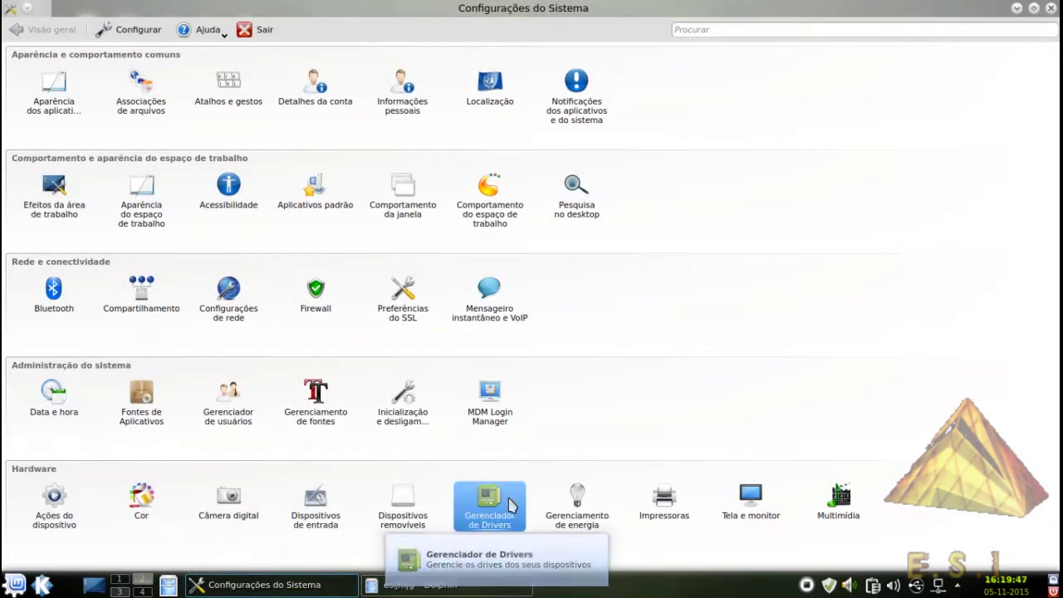
{"action": "left_click", "coordinate": [508, 506]}
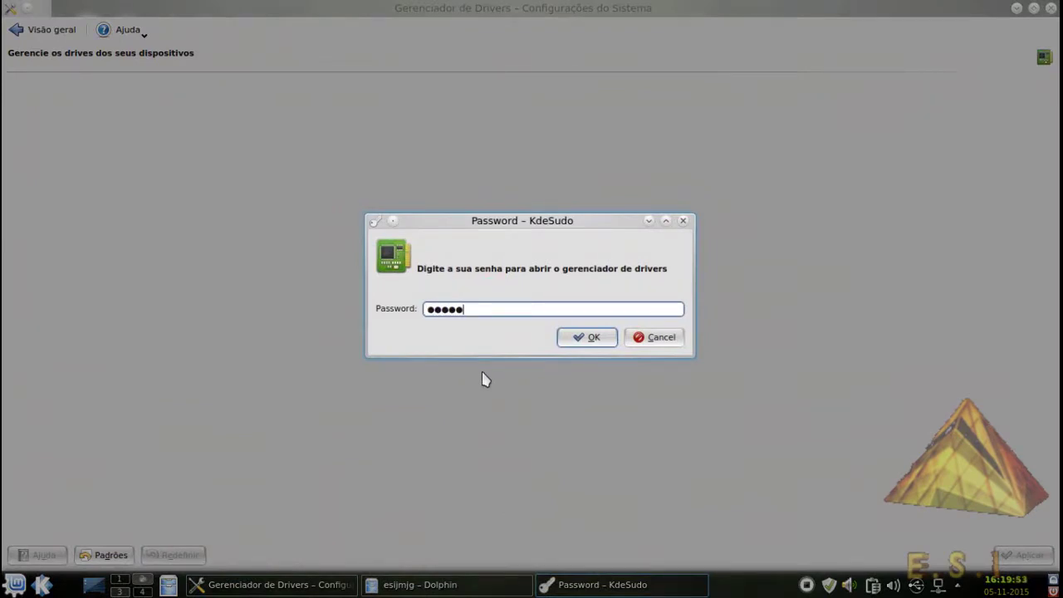
{"action": "key", "text": "Return"}
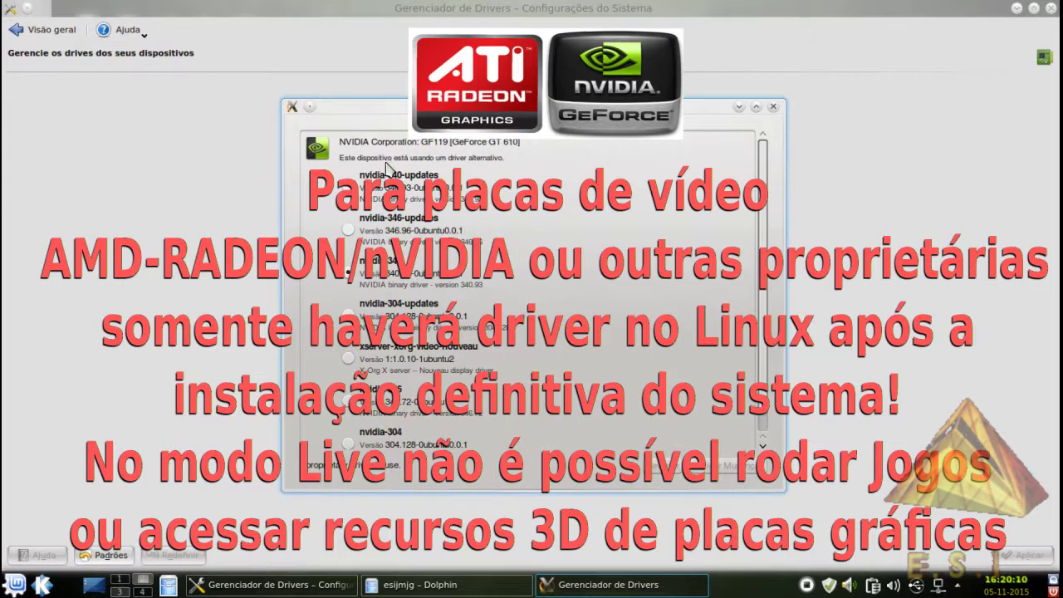
{"action": "scroll", "coordinate": [491, 286], "scroll_direction": "down", "scroll_amount": 1}
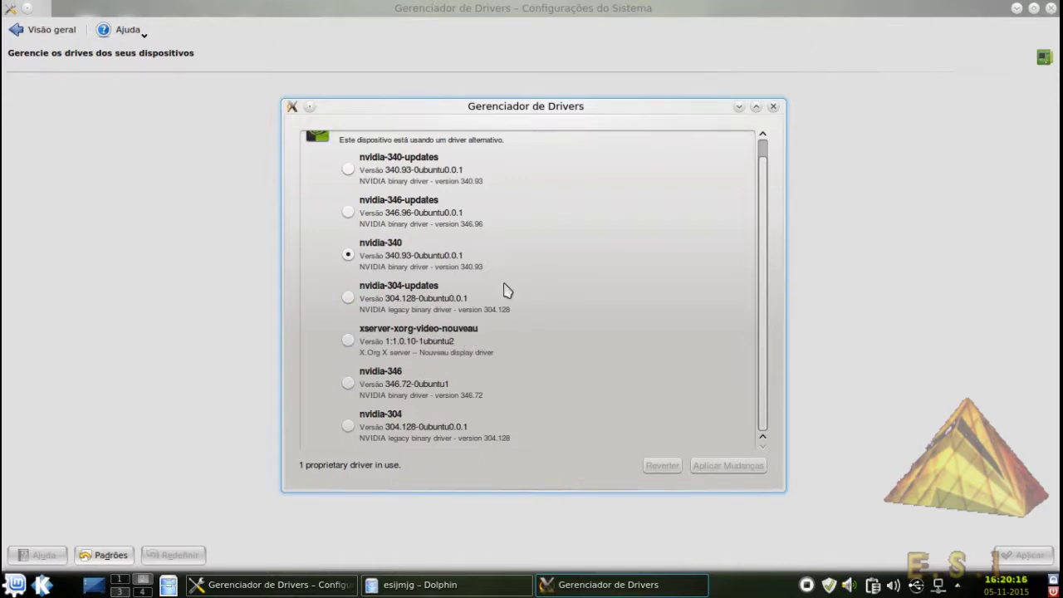
{"action": "left_click", "coordinate": [773, 107]}
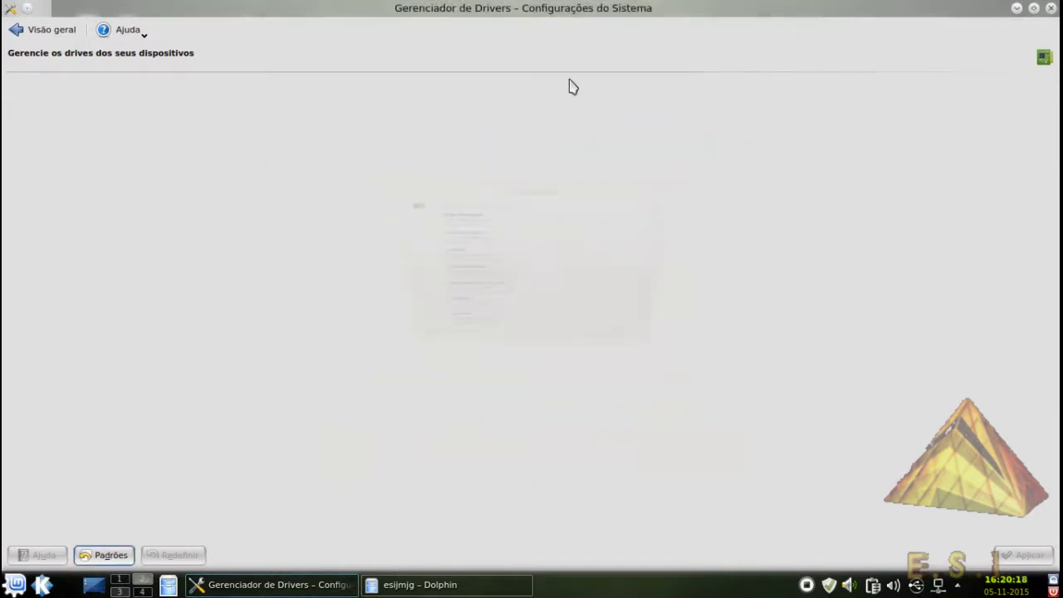
{"action": "left_click", "coordinate": [25, 31]}
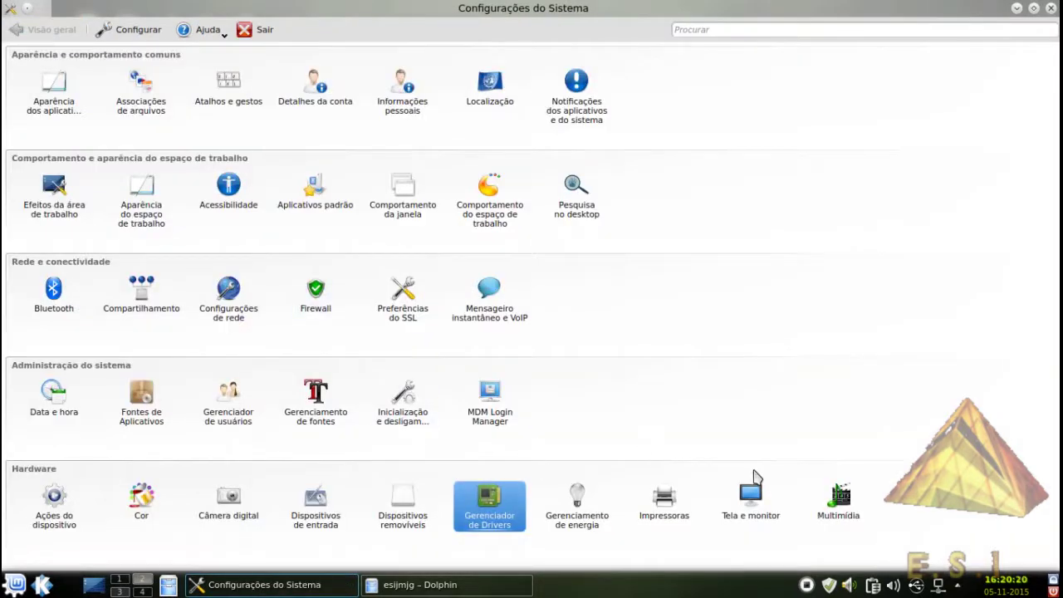
Open Multimídia hardware settings and view its Configurações de áudio e vídeo page
{"action": "left_click", "coordinate": [860, 491]}
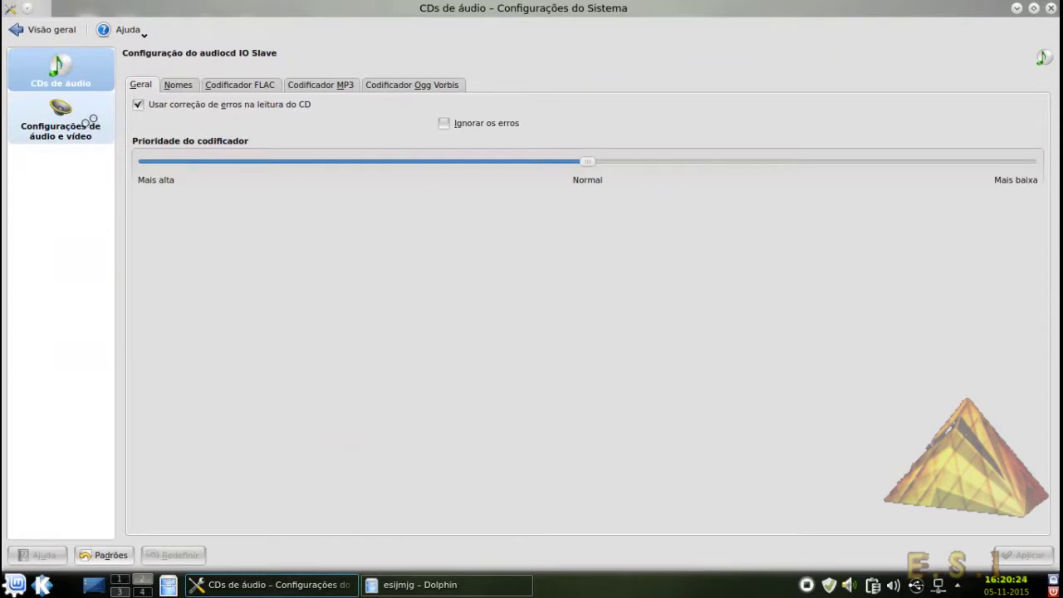
{"action": "left_click", "coordinate": [89, 121]}
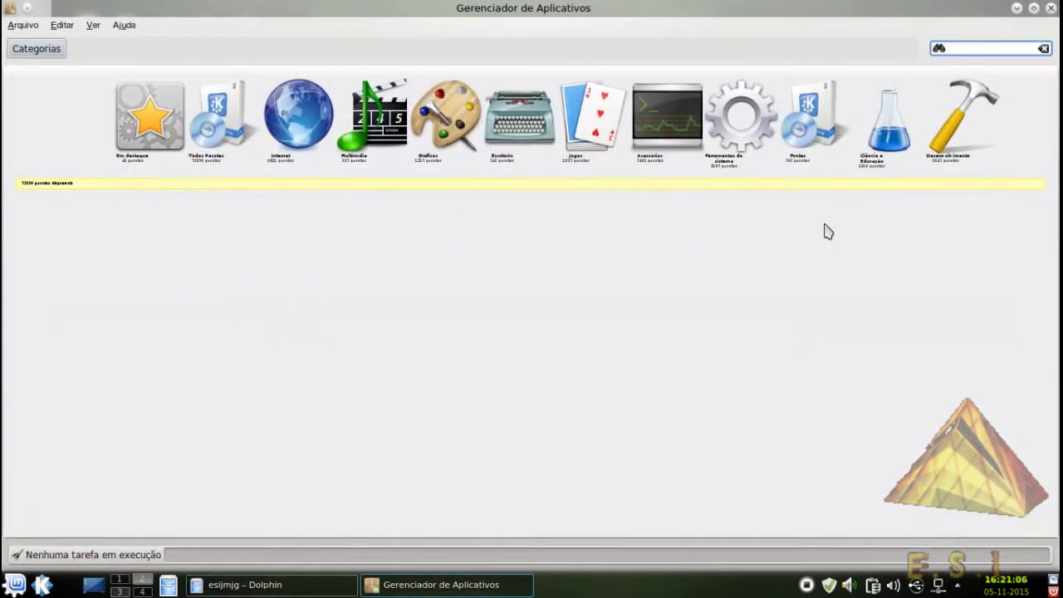
{"action": "type", "text": "vlc"}
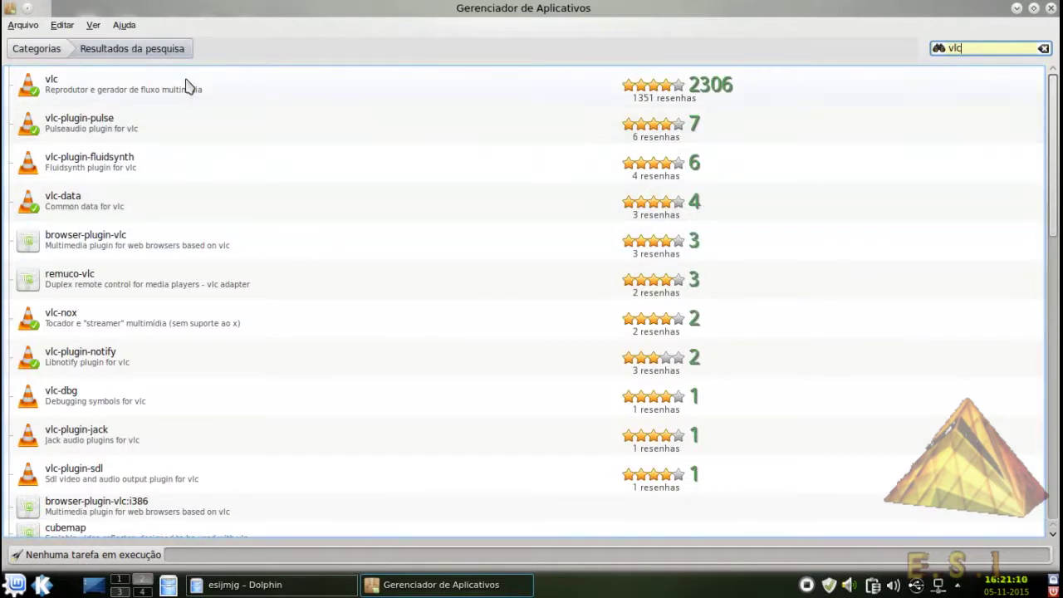
{"action": "double_click", "coordinate": [175, 91]}
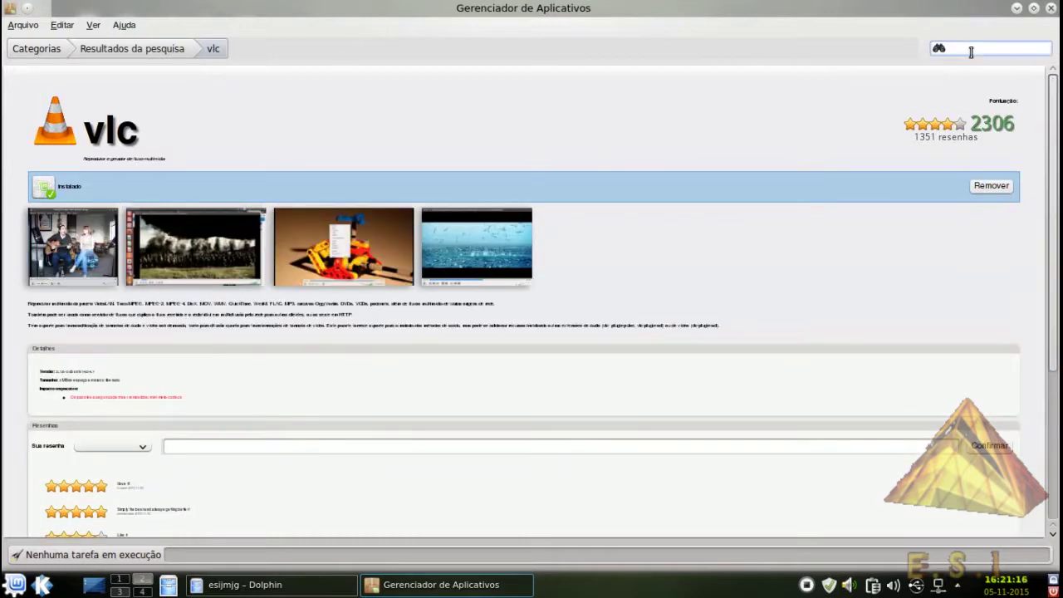
{"action": "left_click", "coordinate": [969, 50]}
{"action": "type", "text": "ch"}
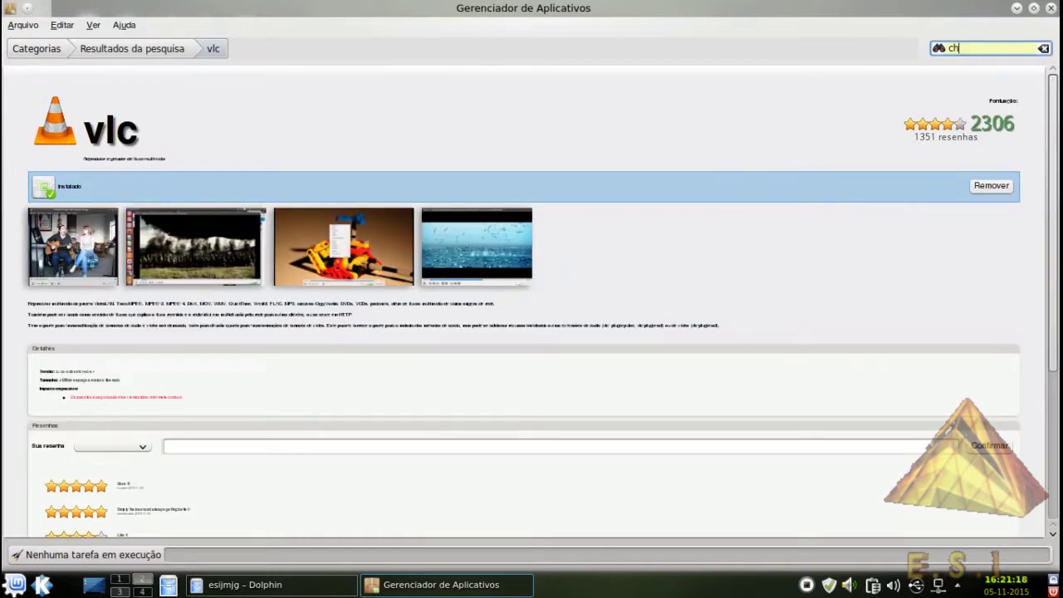
{"action": "type", "text": "orme"}
{"action": "key", "text": "BackSpace"}
{"action": "key", "text": "BackSpace"}
{"action": "key", "text": "BackSpace"}
{"action": "key", "text": "BackSpace"}
{"action": "type", "text": "rome"}
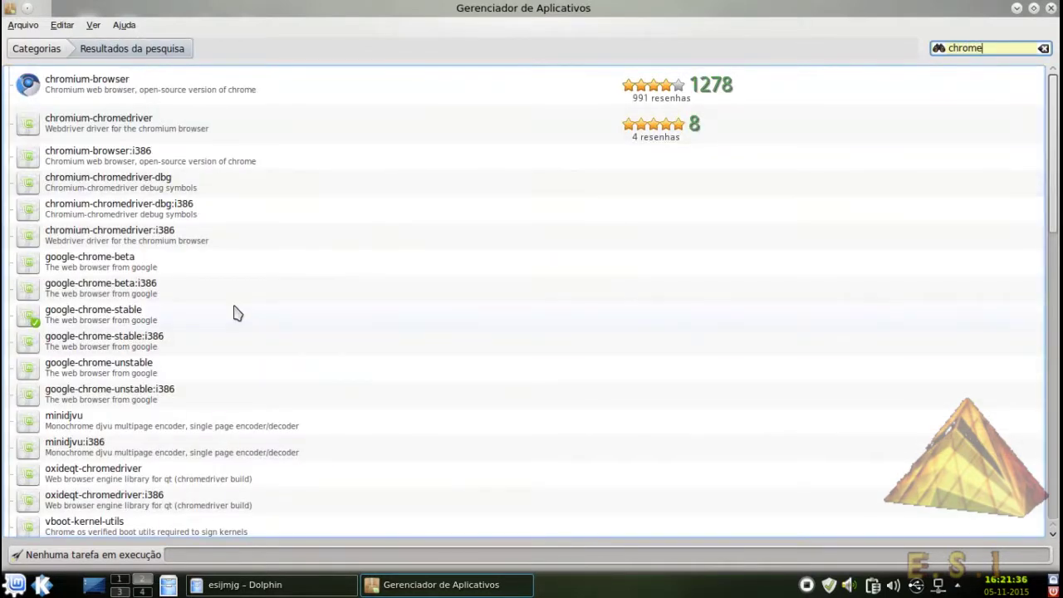
{"action": "scroll", "coordinate": [172, 220], "scroll_direction": "down", "scroll_amount": 9}
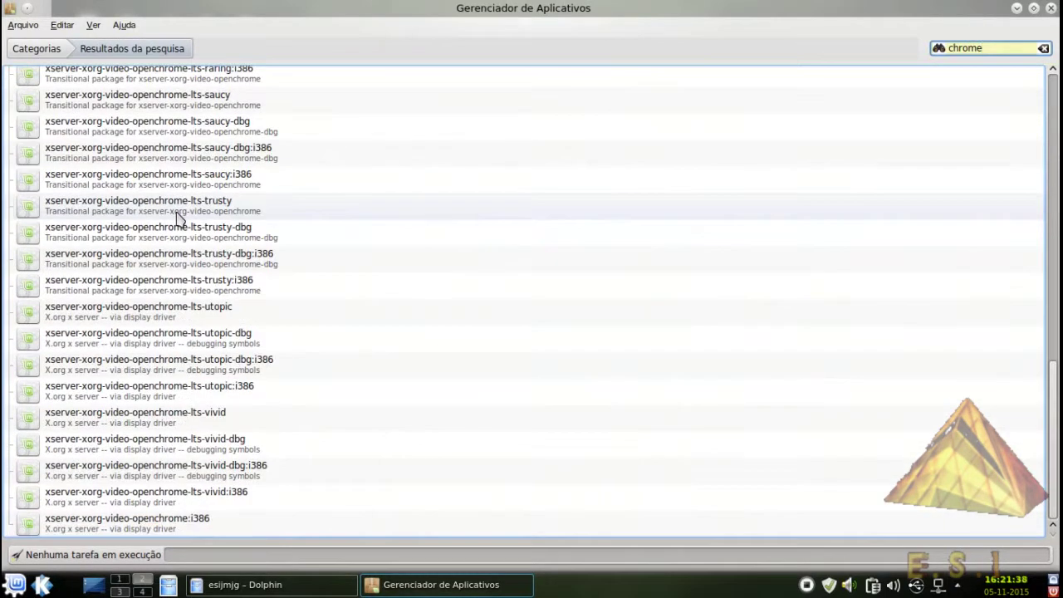
{"action": "scroll", "coordinate": [177, 220], "scroll_direction": "up", "scroll_amount": 5}
{"action": "scroll", "coordinate": [176, 218], "scroll_direction": "up", "scroll_amount": 5}
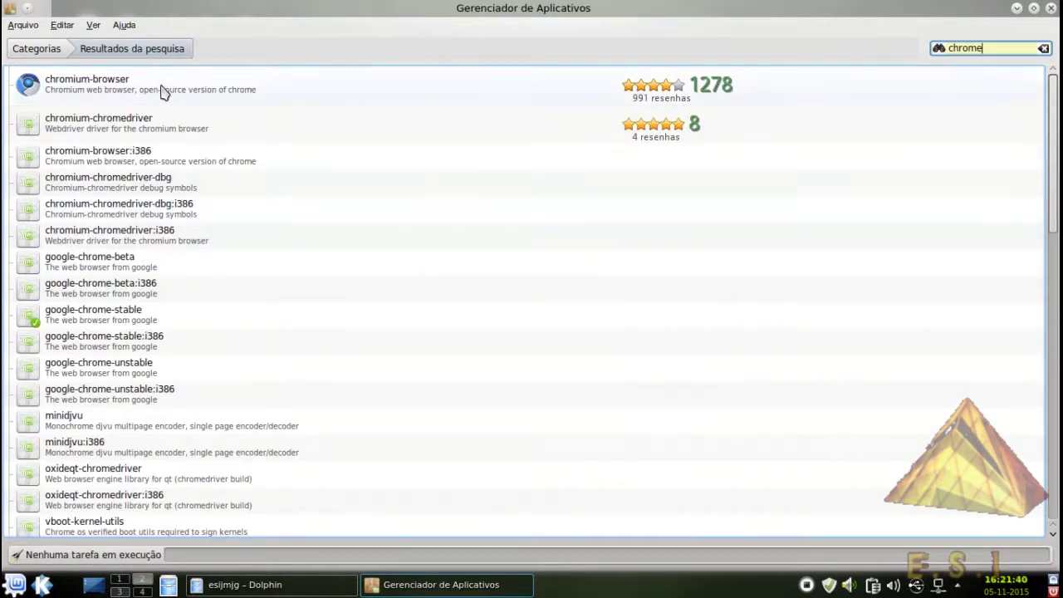
{"action": "left_click", "coordinate": [37, 49]}
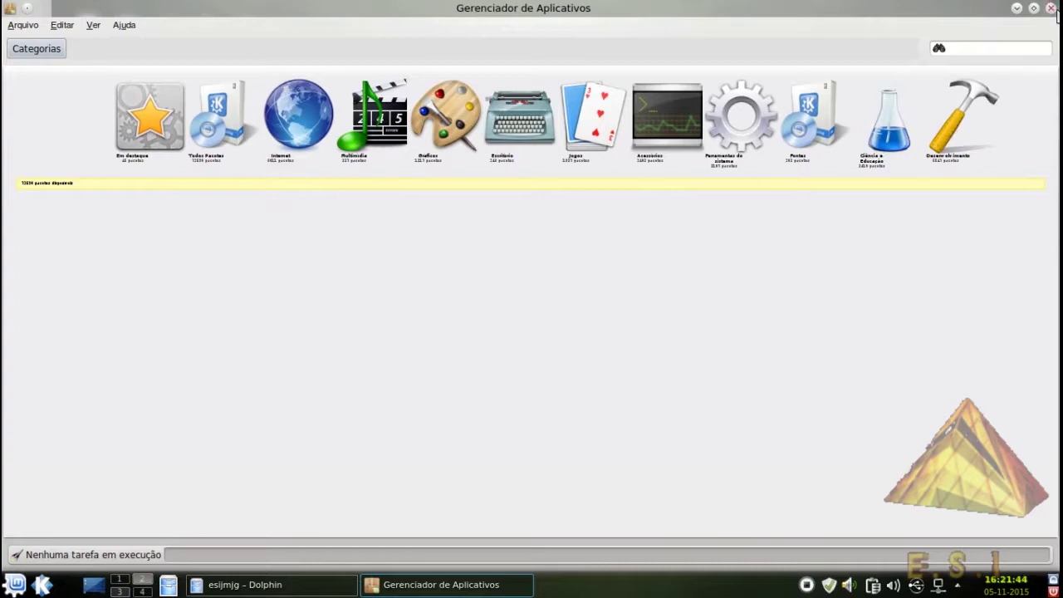
Close Software Manager and review the Update Manager's pending updates, from apport to the linux kernel headers
{"action": "left_click", "coordinate": [1051, 8]}
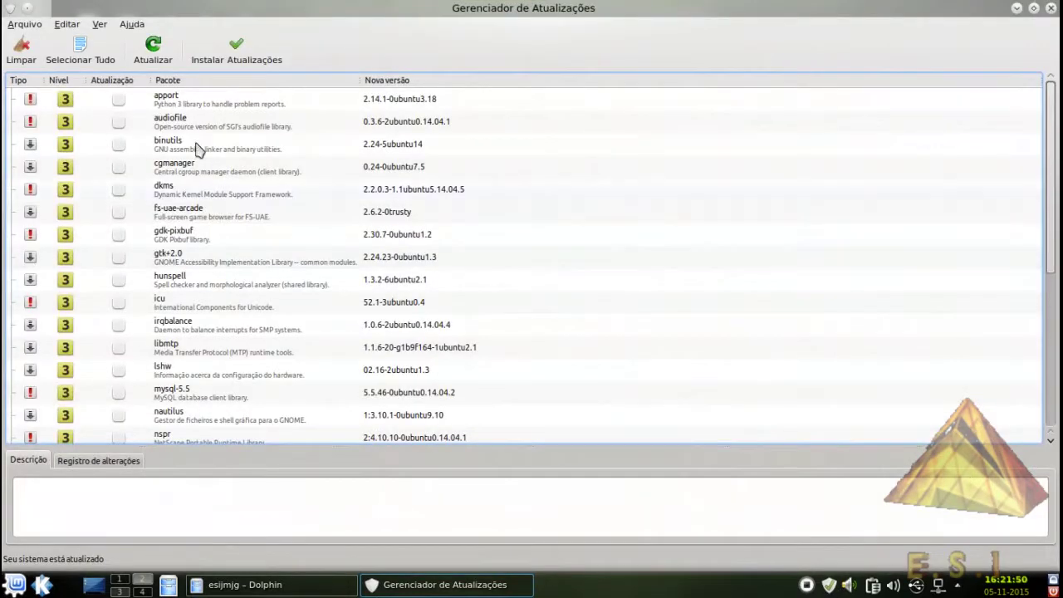
{"action": "scroll", "coordinate": [154, 208], "scroll_direction": "down", "scroll_amount": 5}
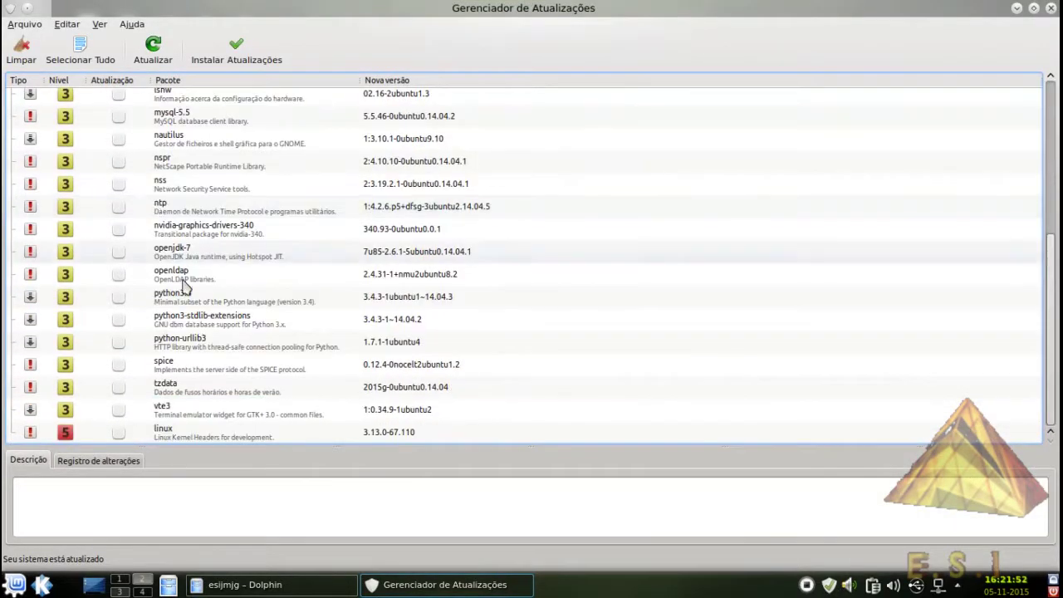
{"action": "scroll", "coordinate": [189, 393], "scroll_direction": "up", "scroll_amount": 5}
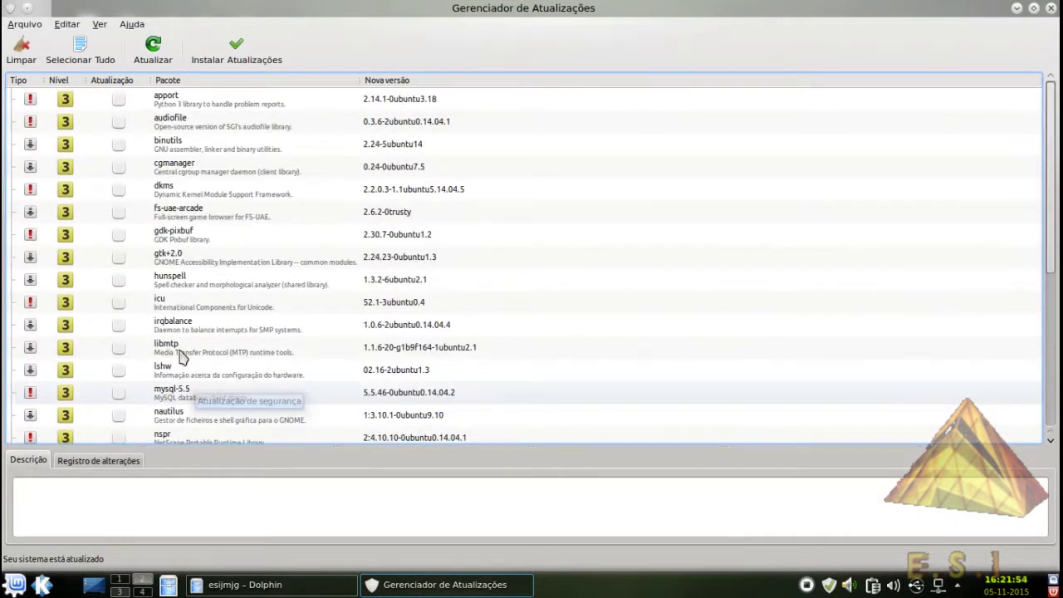